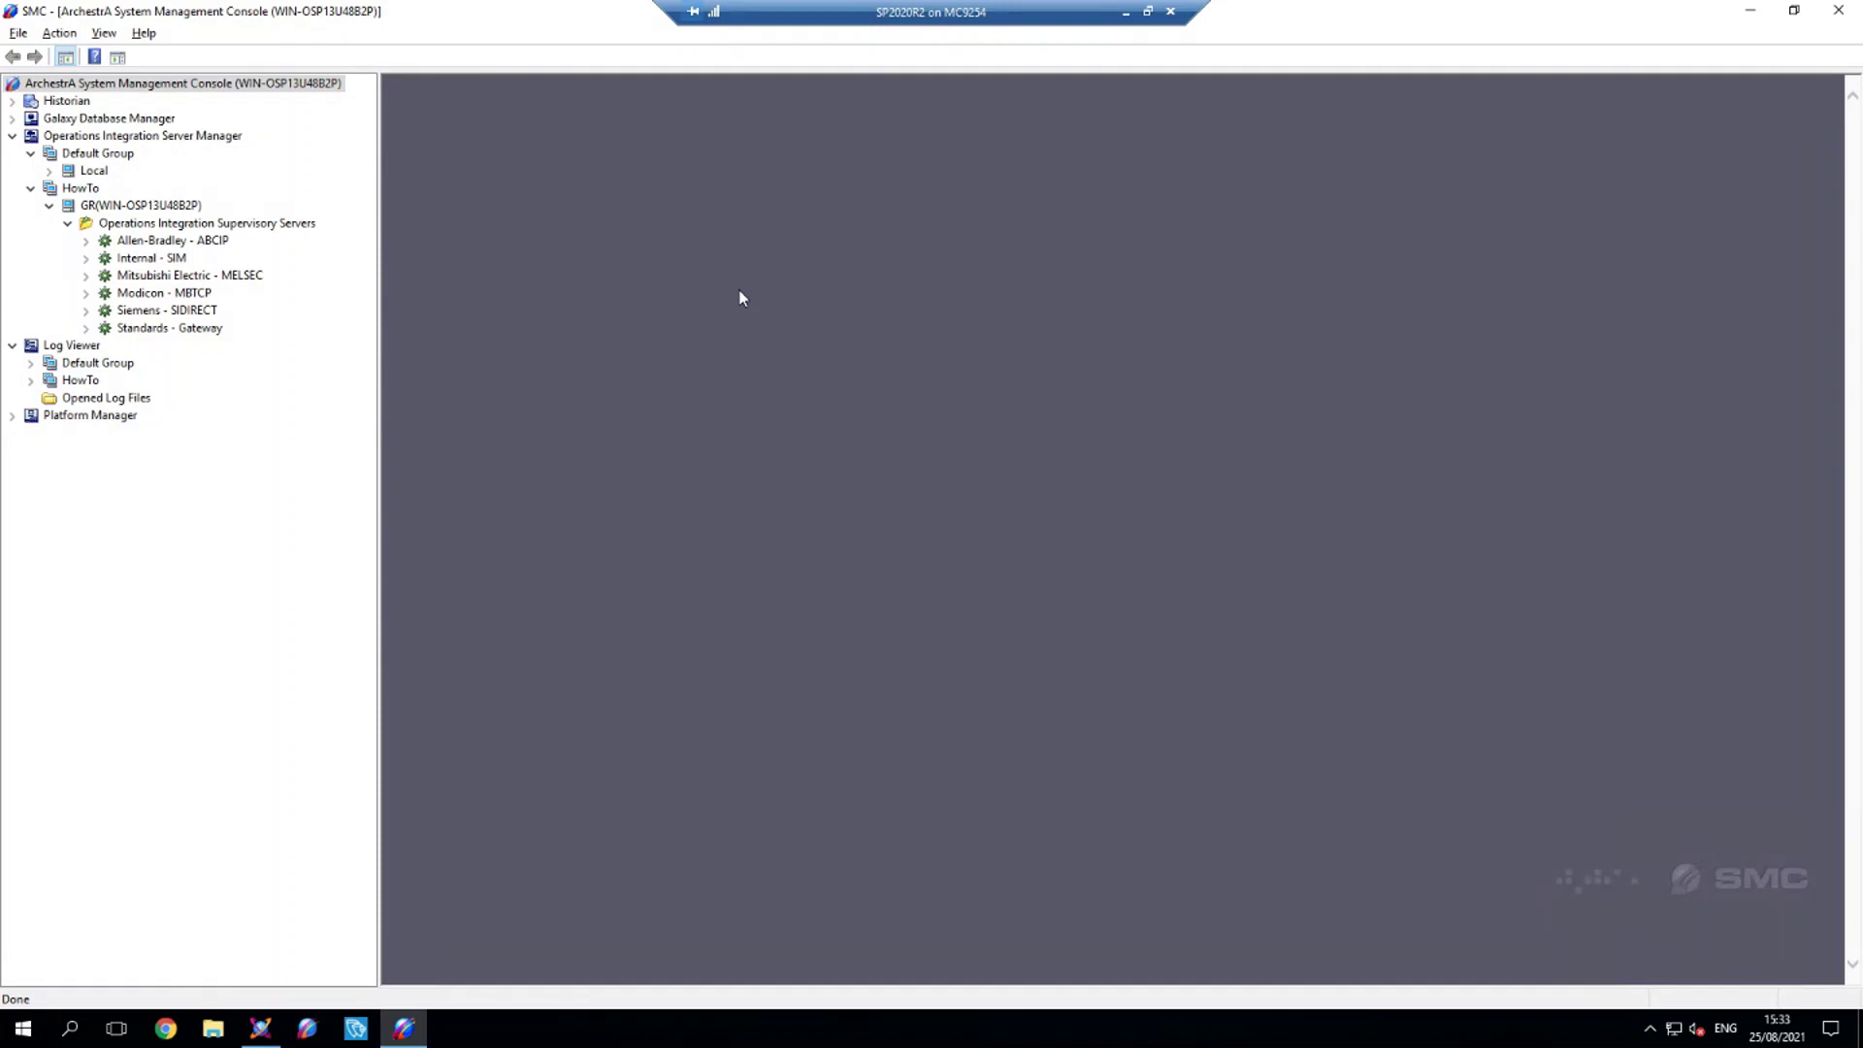
Step: Bring up the Alt+Tab window switcher to move from the System Management Console to the IDE
{"action": "key", "text": "alt+Tab"}
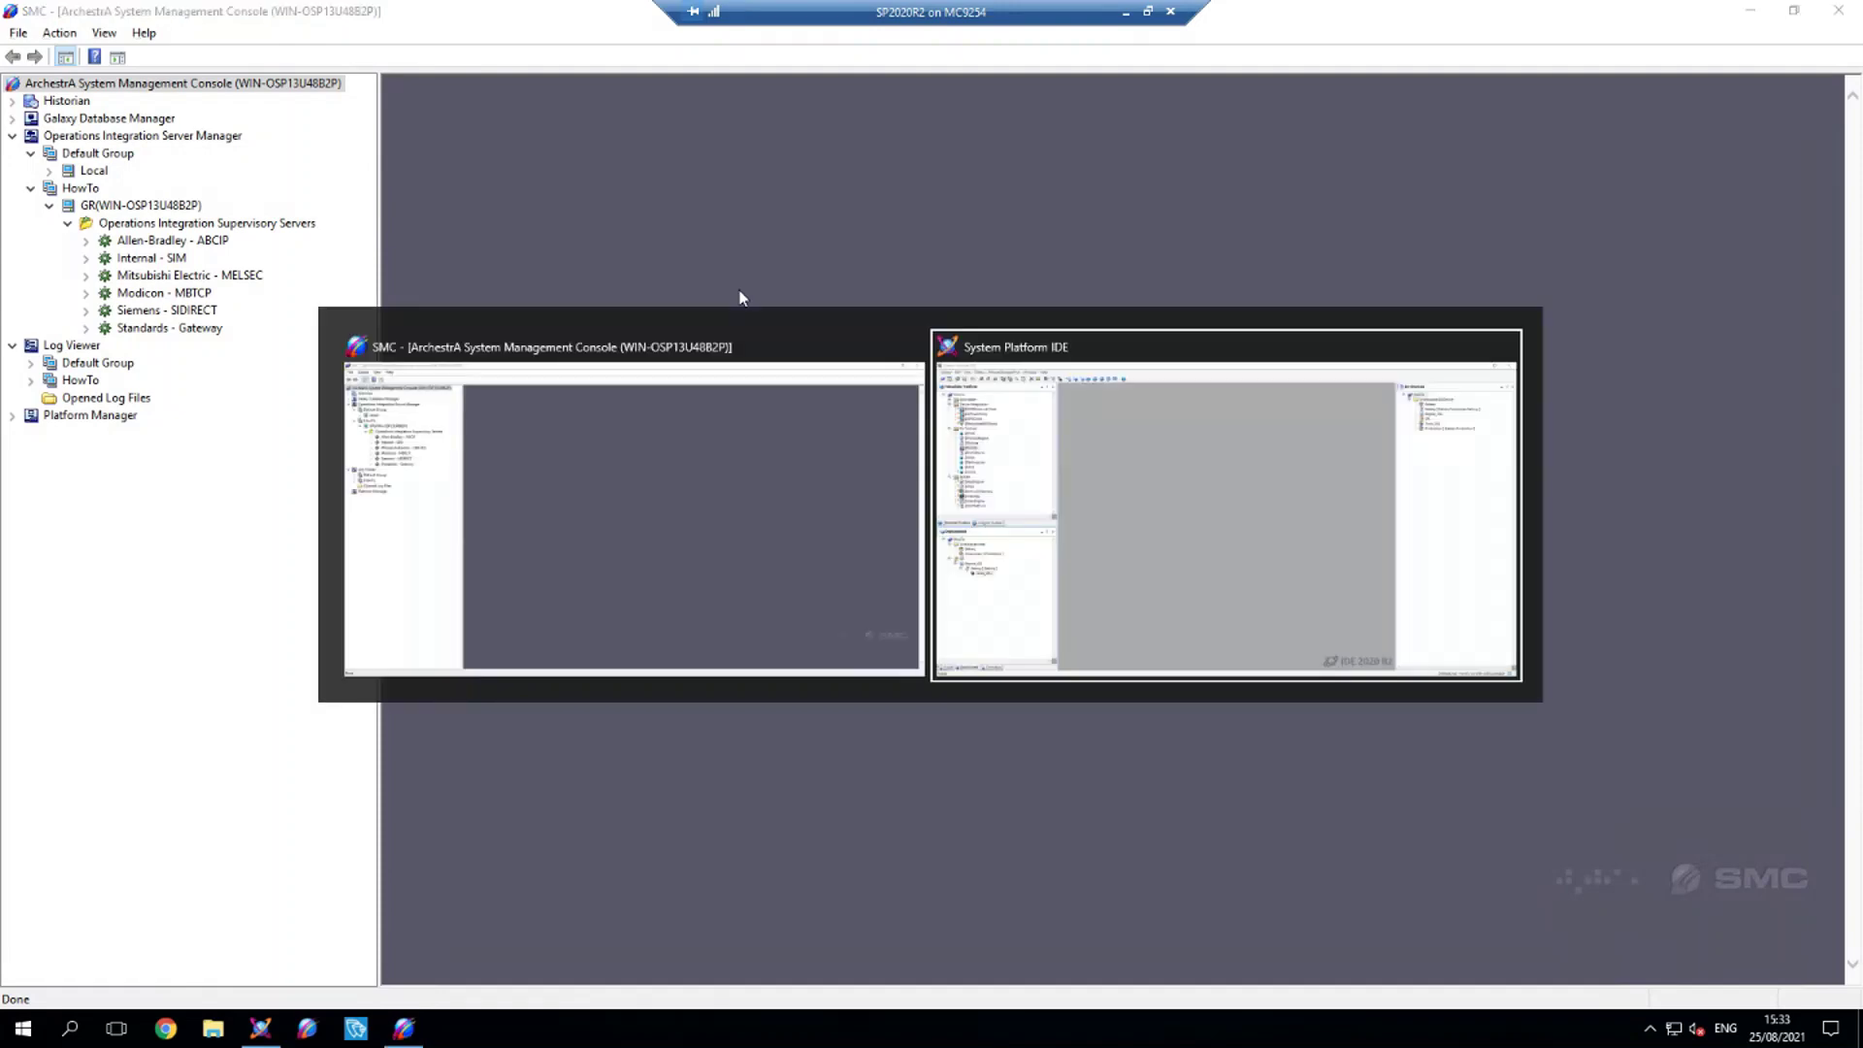
Step: Create a new MyDIO_001 instance from the $MyDIO template in the Template Toolbox
{"action": "left_click", "coordinate": [1109, 439]}
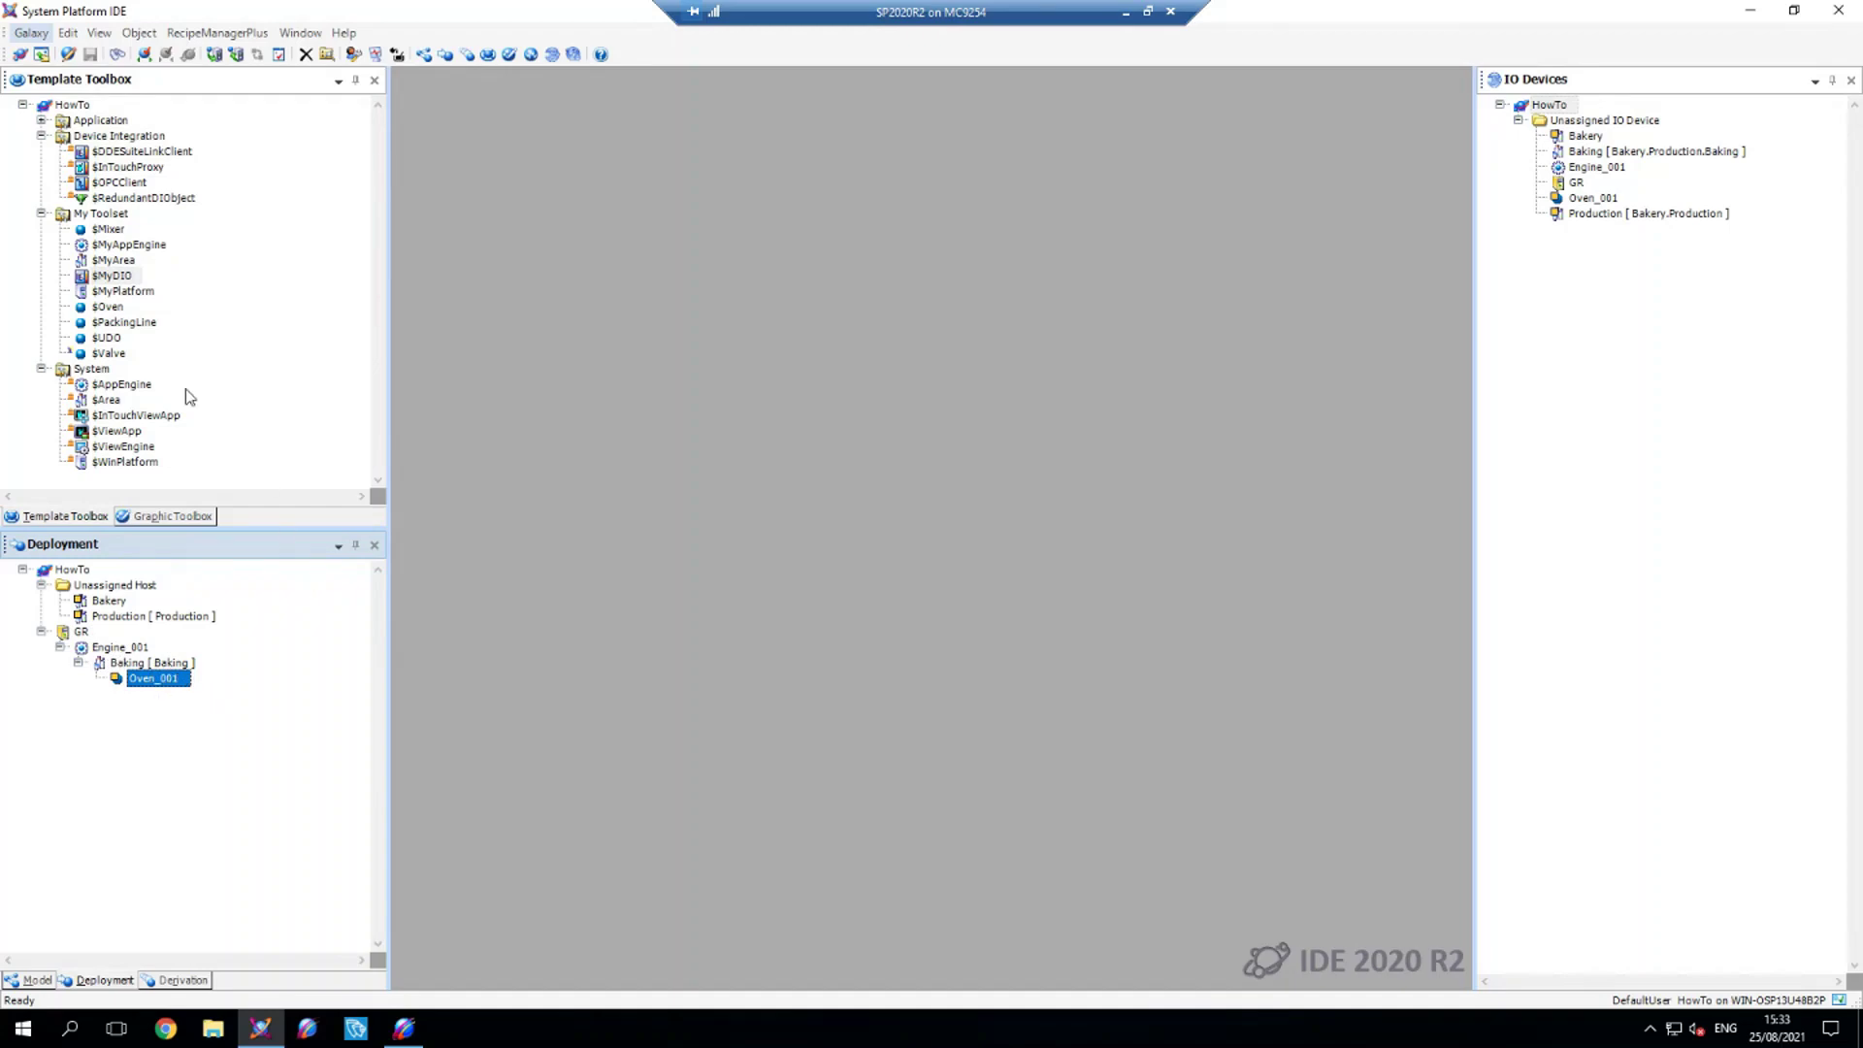
{"action": "left_click", "coordinate": [284, 305]}
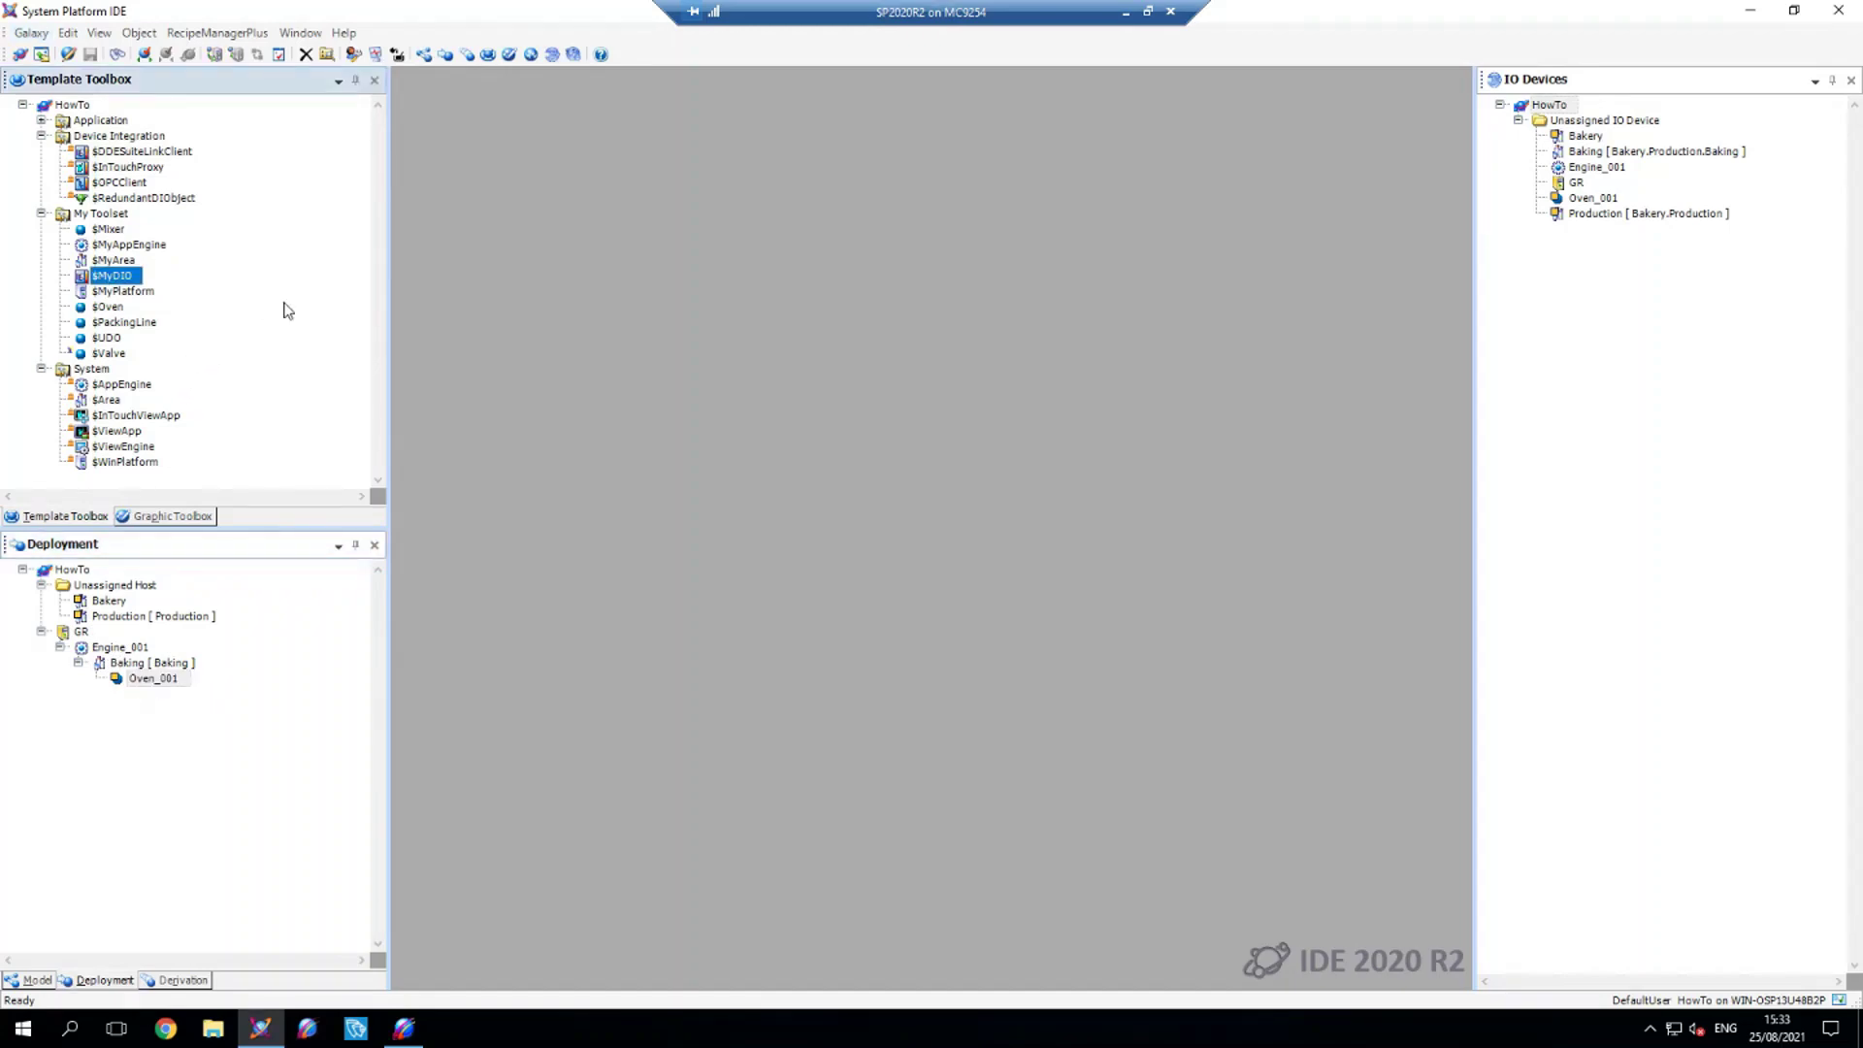
{"action": "right_click", "coordinate": [115, 281]}
{"action": "mouse_move", "coordinate": [243, 443]}
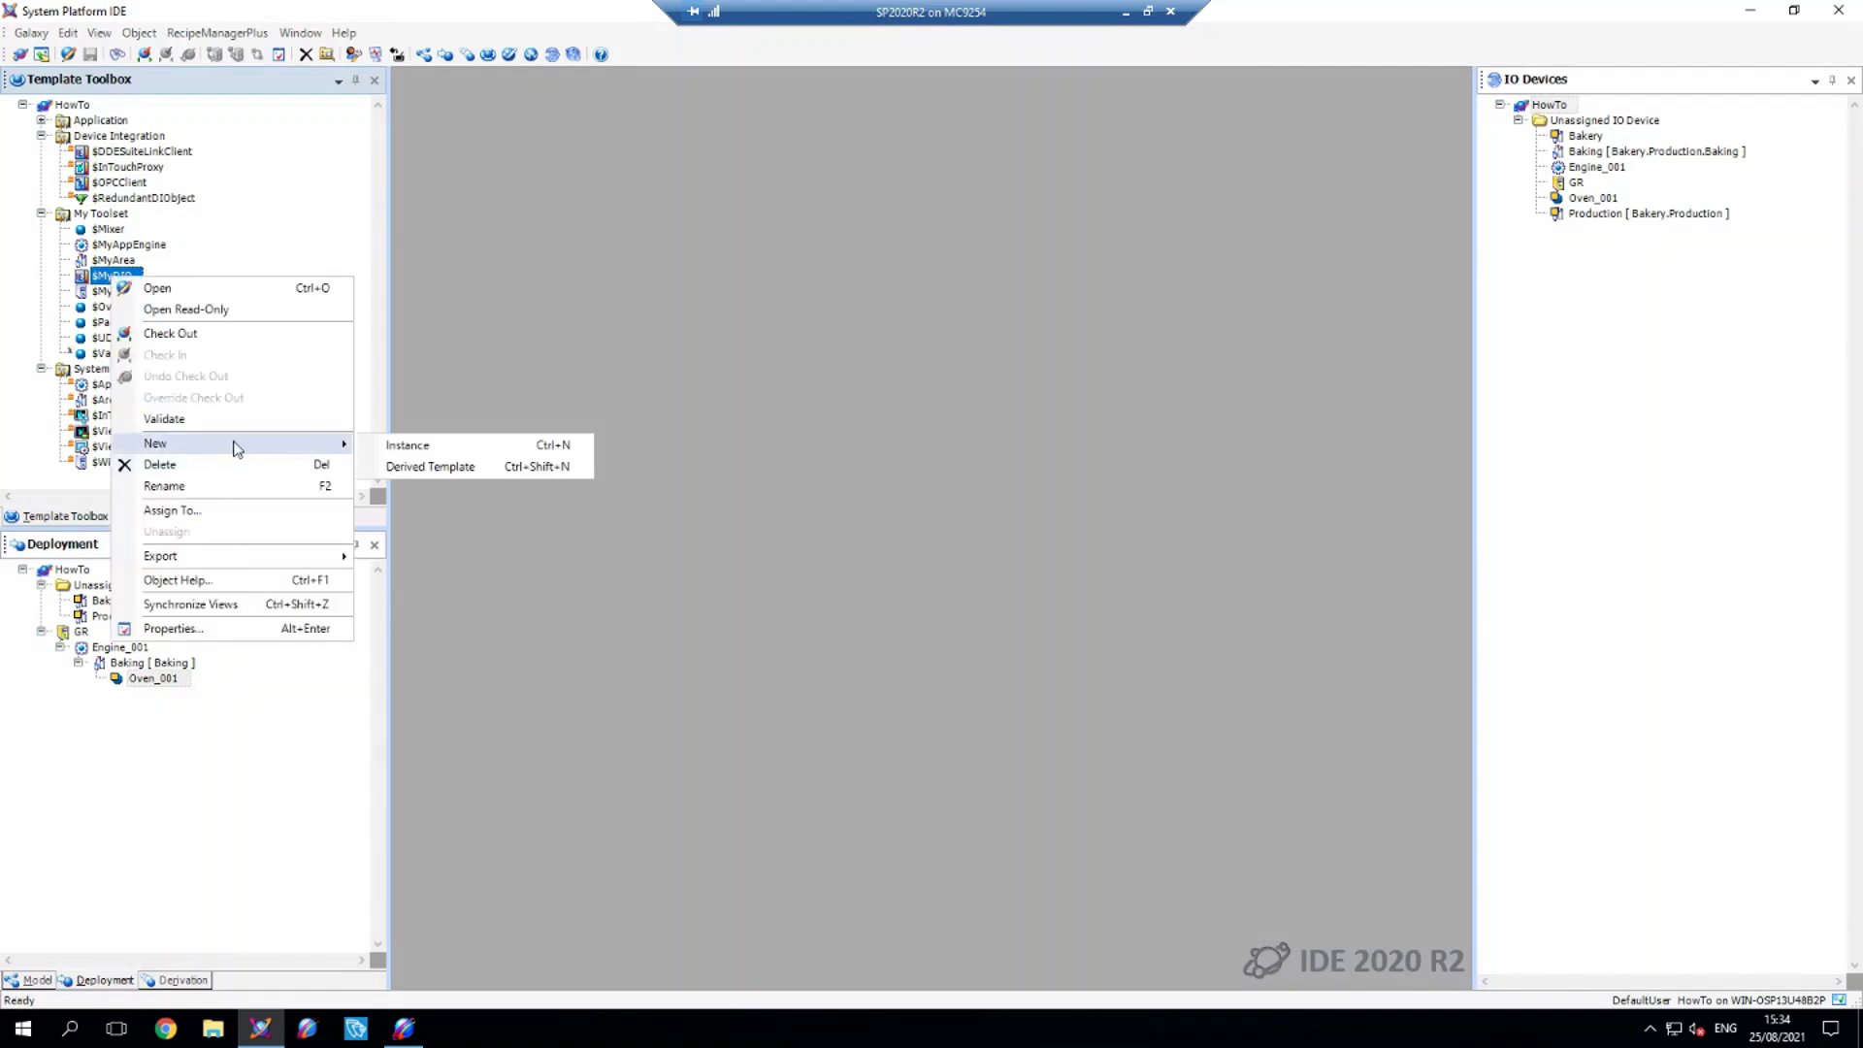
{"action": "left_click", "coordinate": [417, 445]}
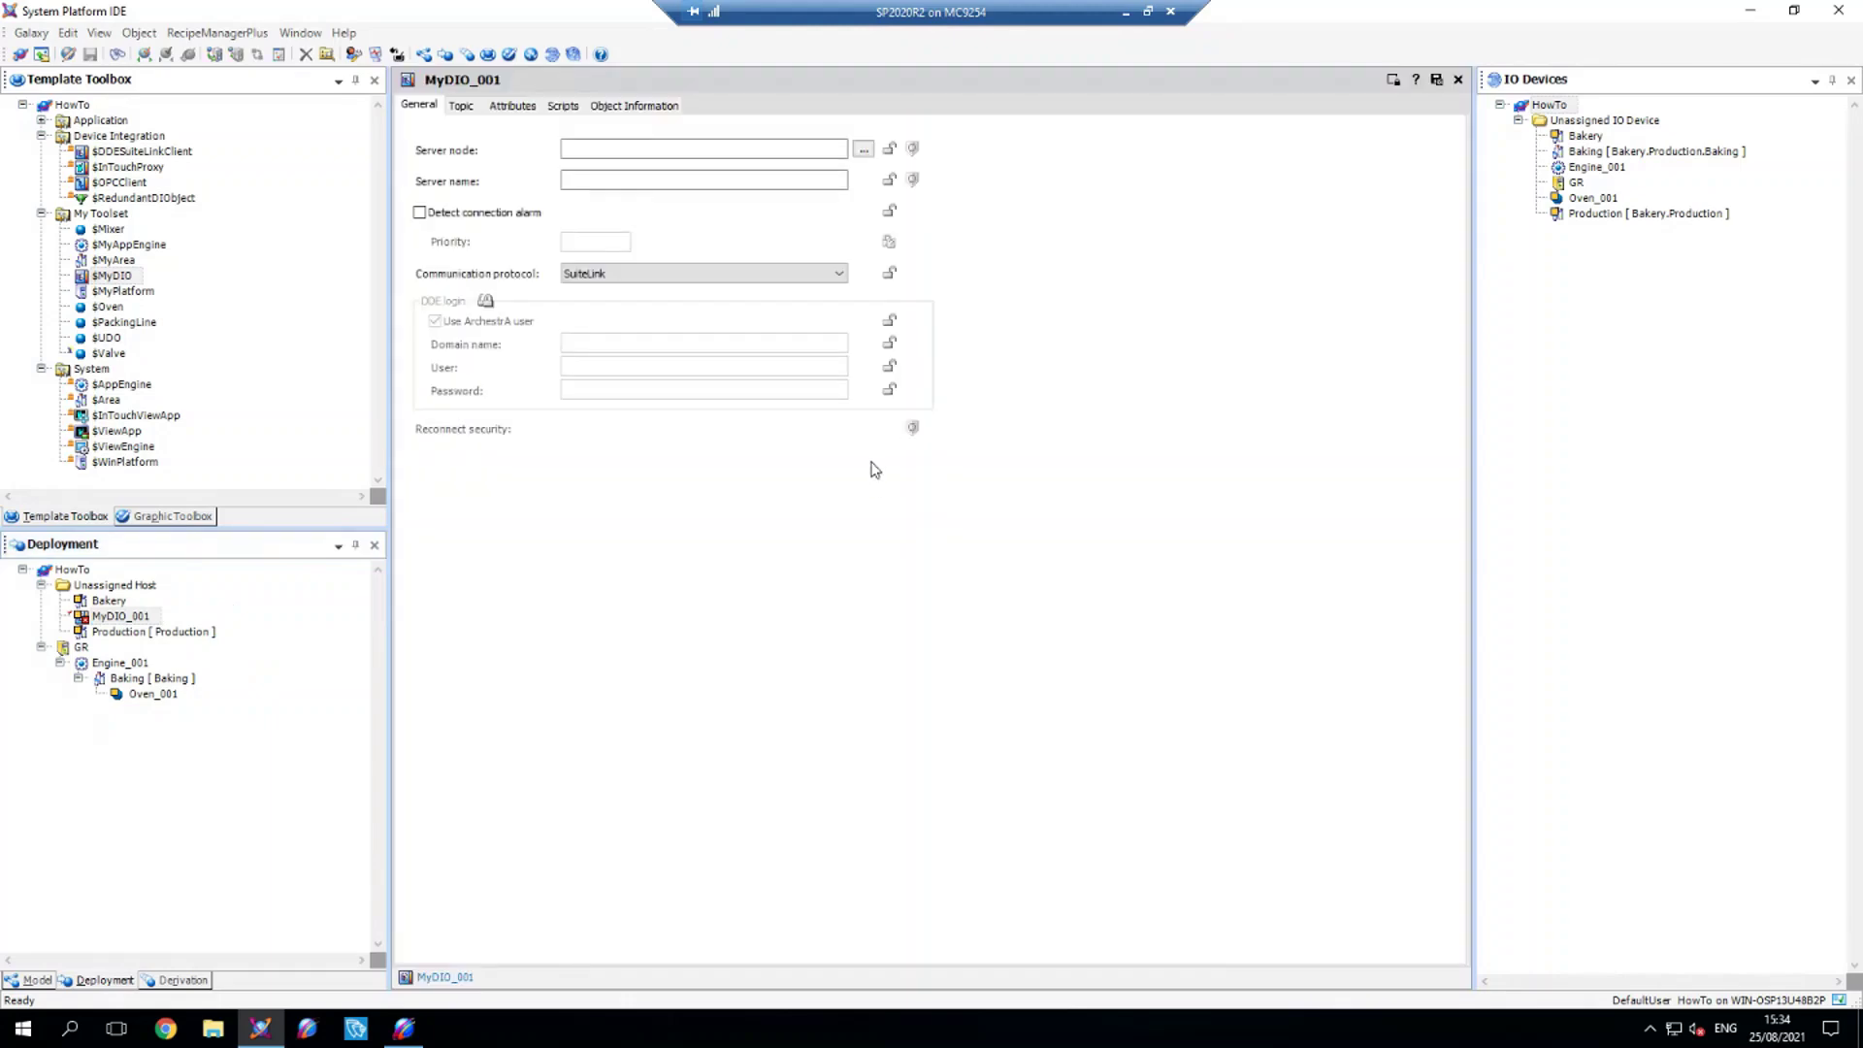
Step: Enter SIM as the server name on MyDIO_001's General settings
{"action": "left_click", "coordinate": [579, 144]}
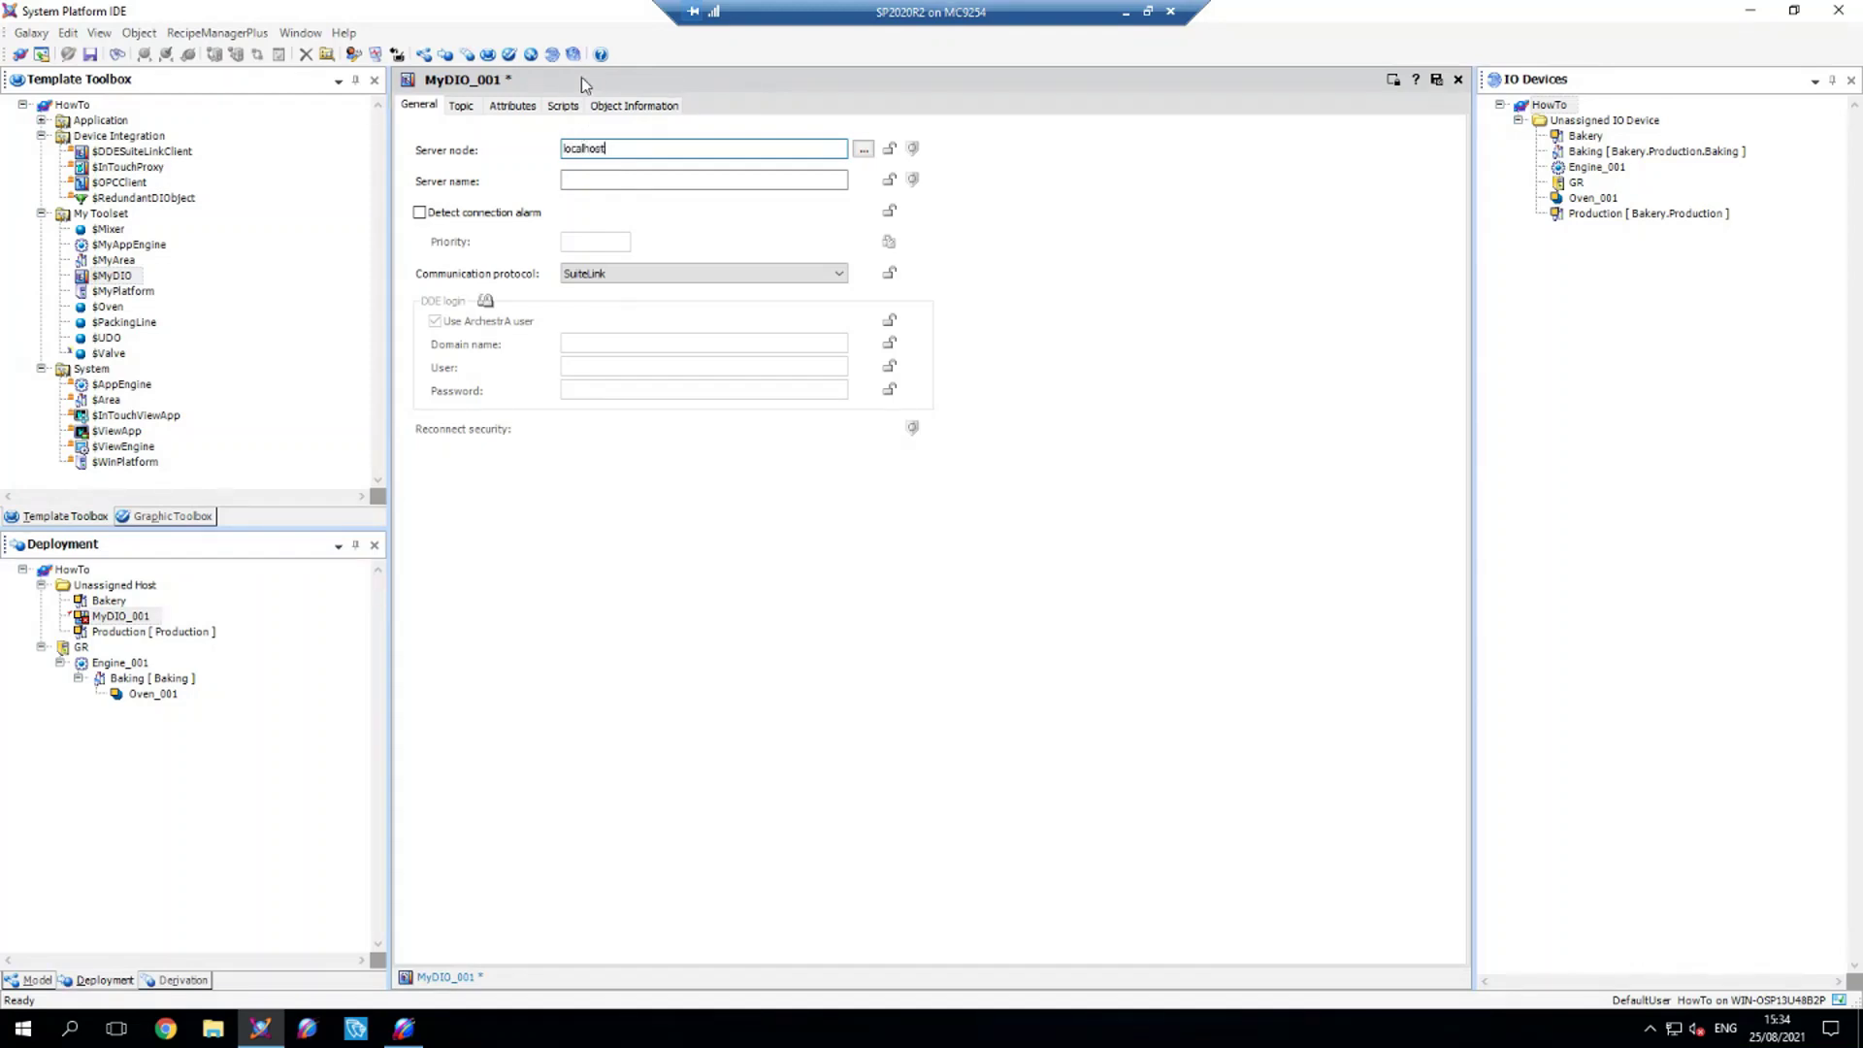
{"action": "left_click", "coordinate": [655, 181]}
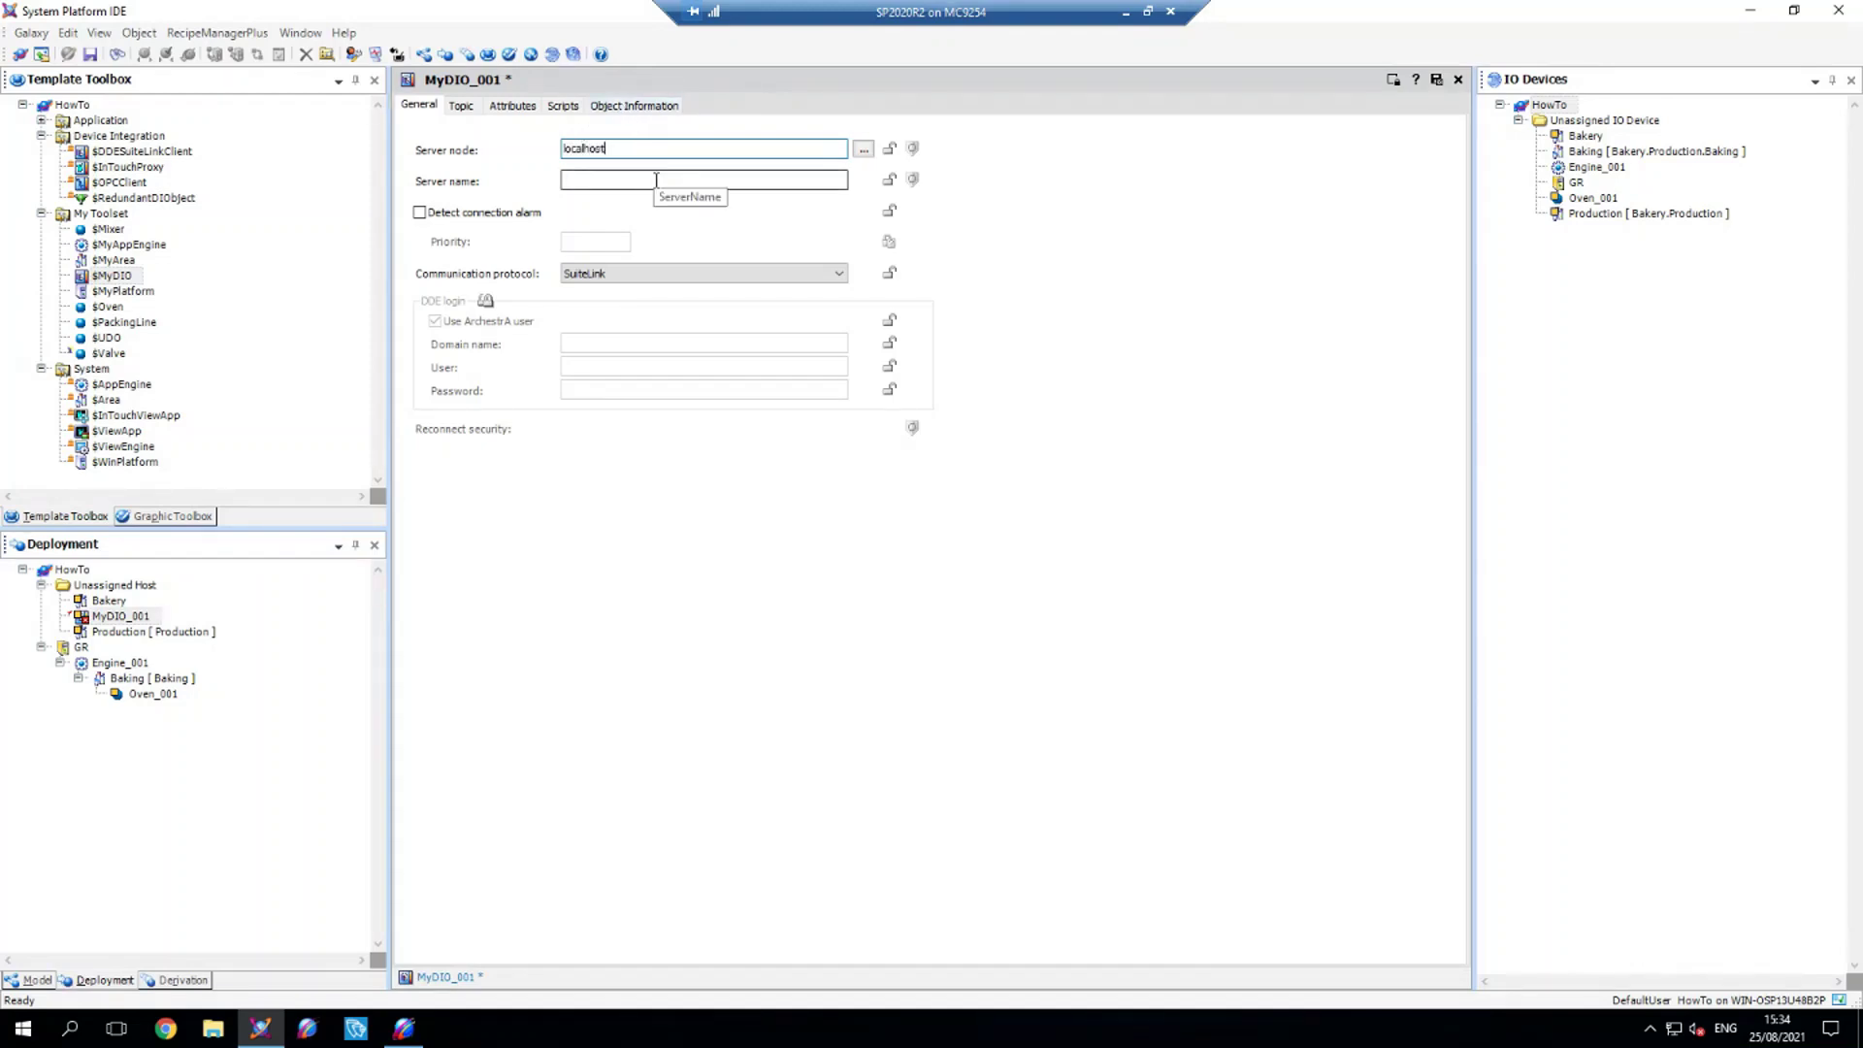
{"action": "left_click", "coordinate": [661, 182]}
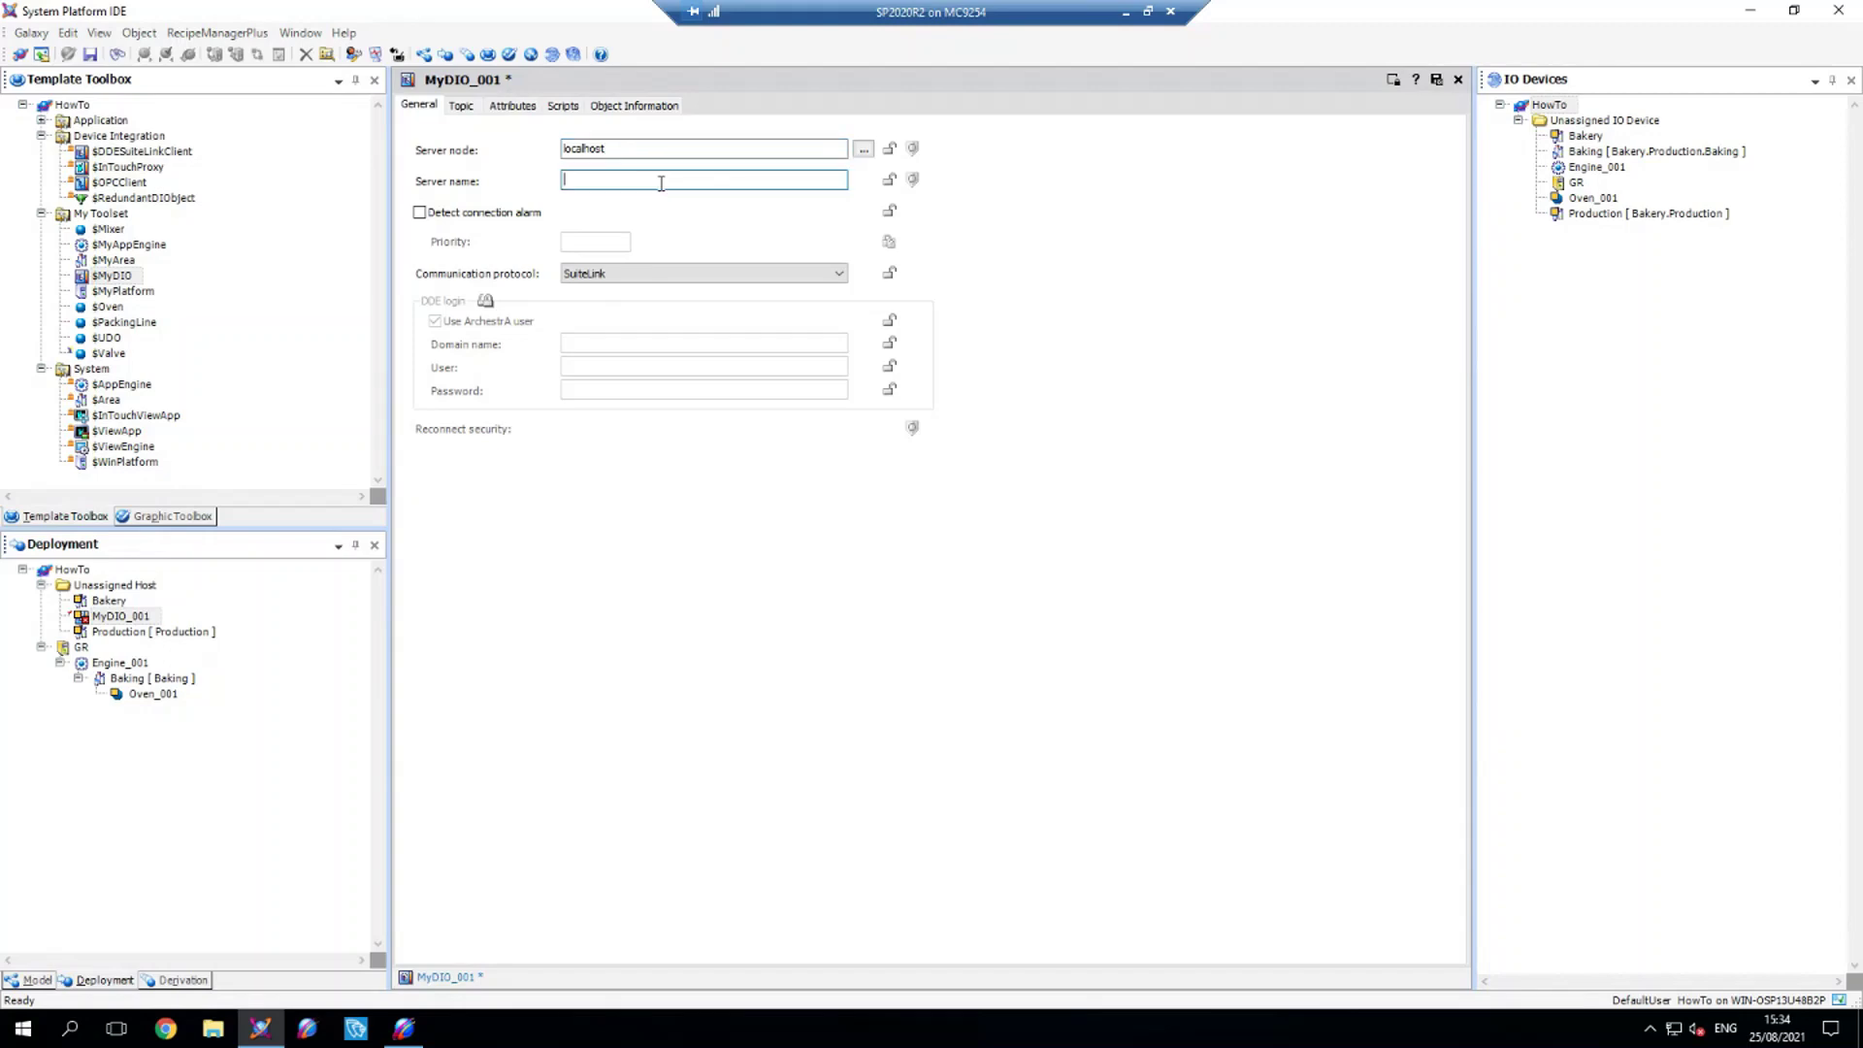
{"action": "type", "text": "SIM"}
Step: Add a topic named Normal to MyDIO_001, then save and close the editor
{"action": "left_click", "coordinate": [462, 109]}
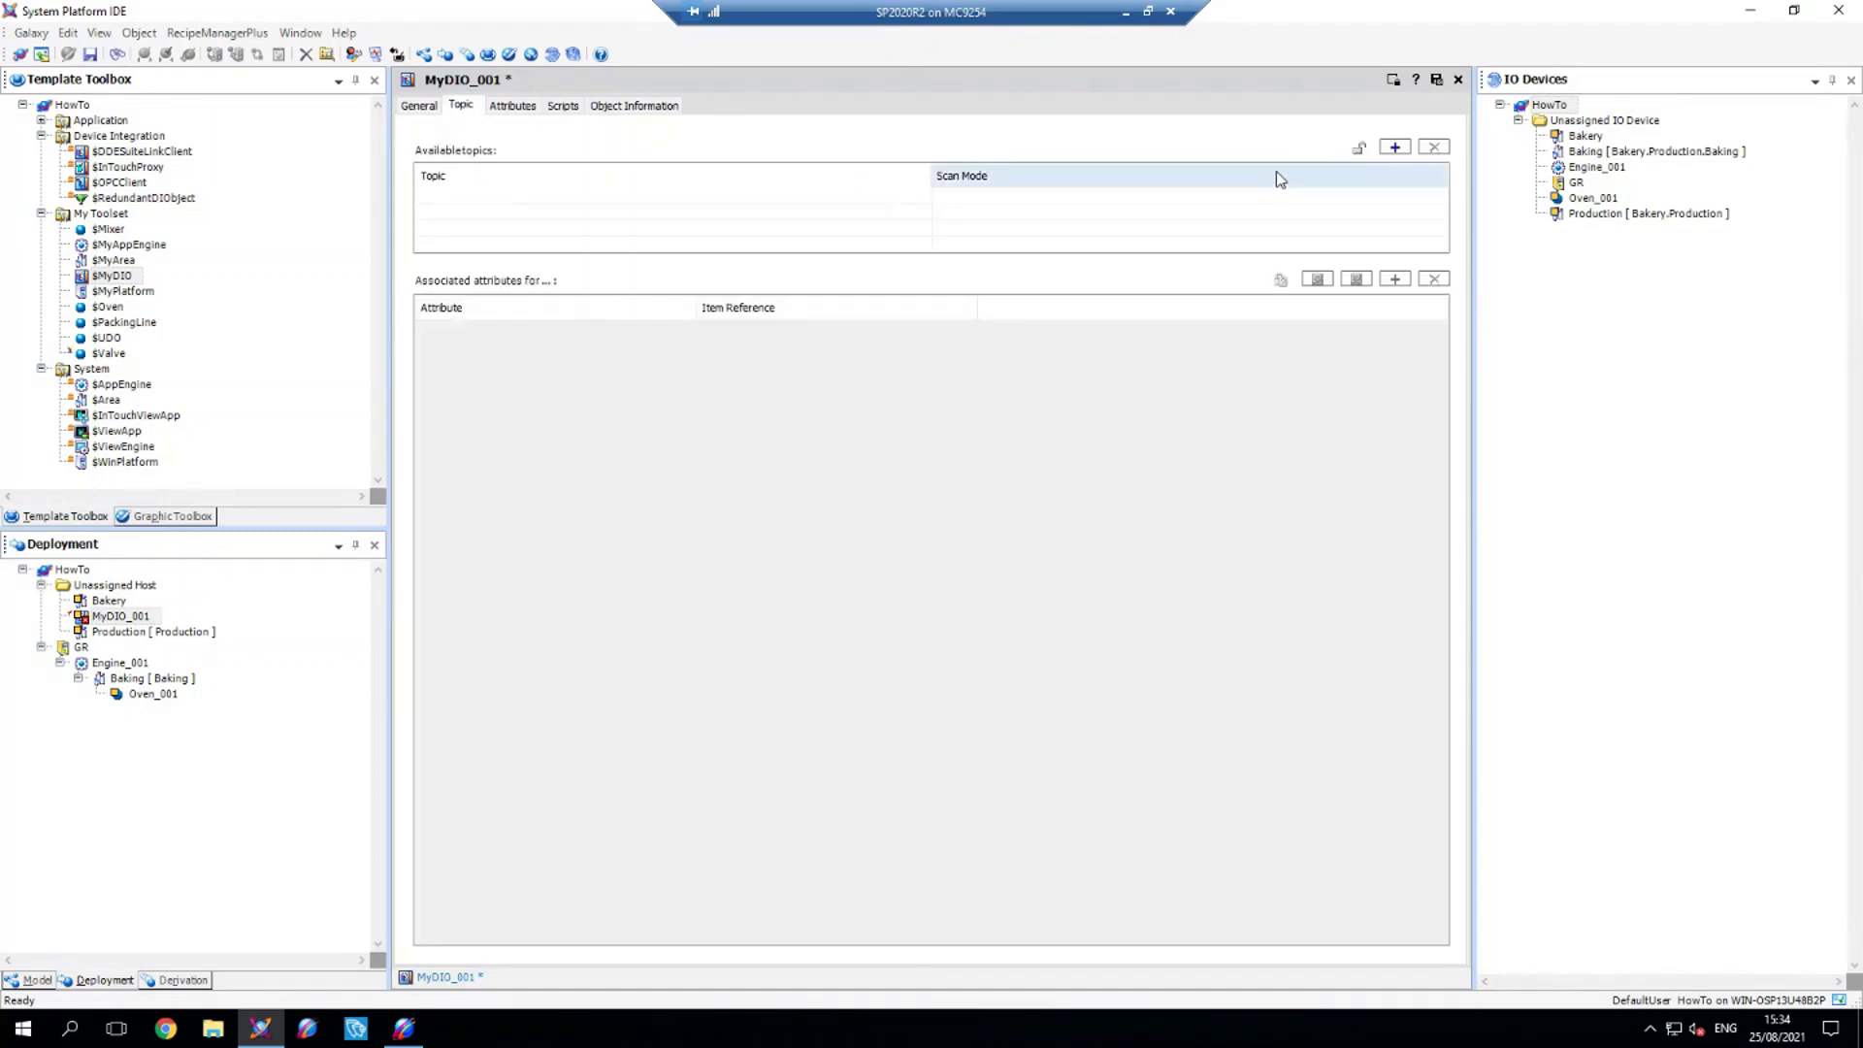
{"action": "left_click", "coordinate": [1390, 151]}
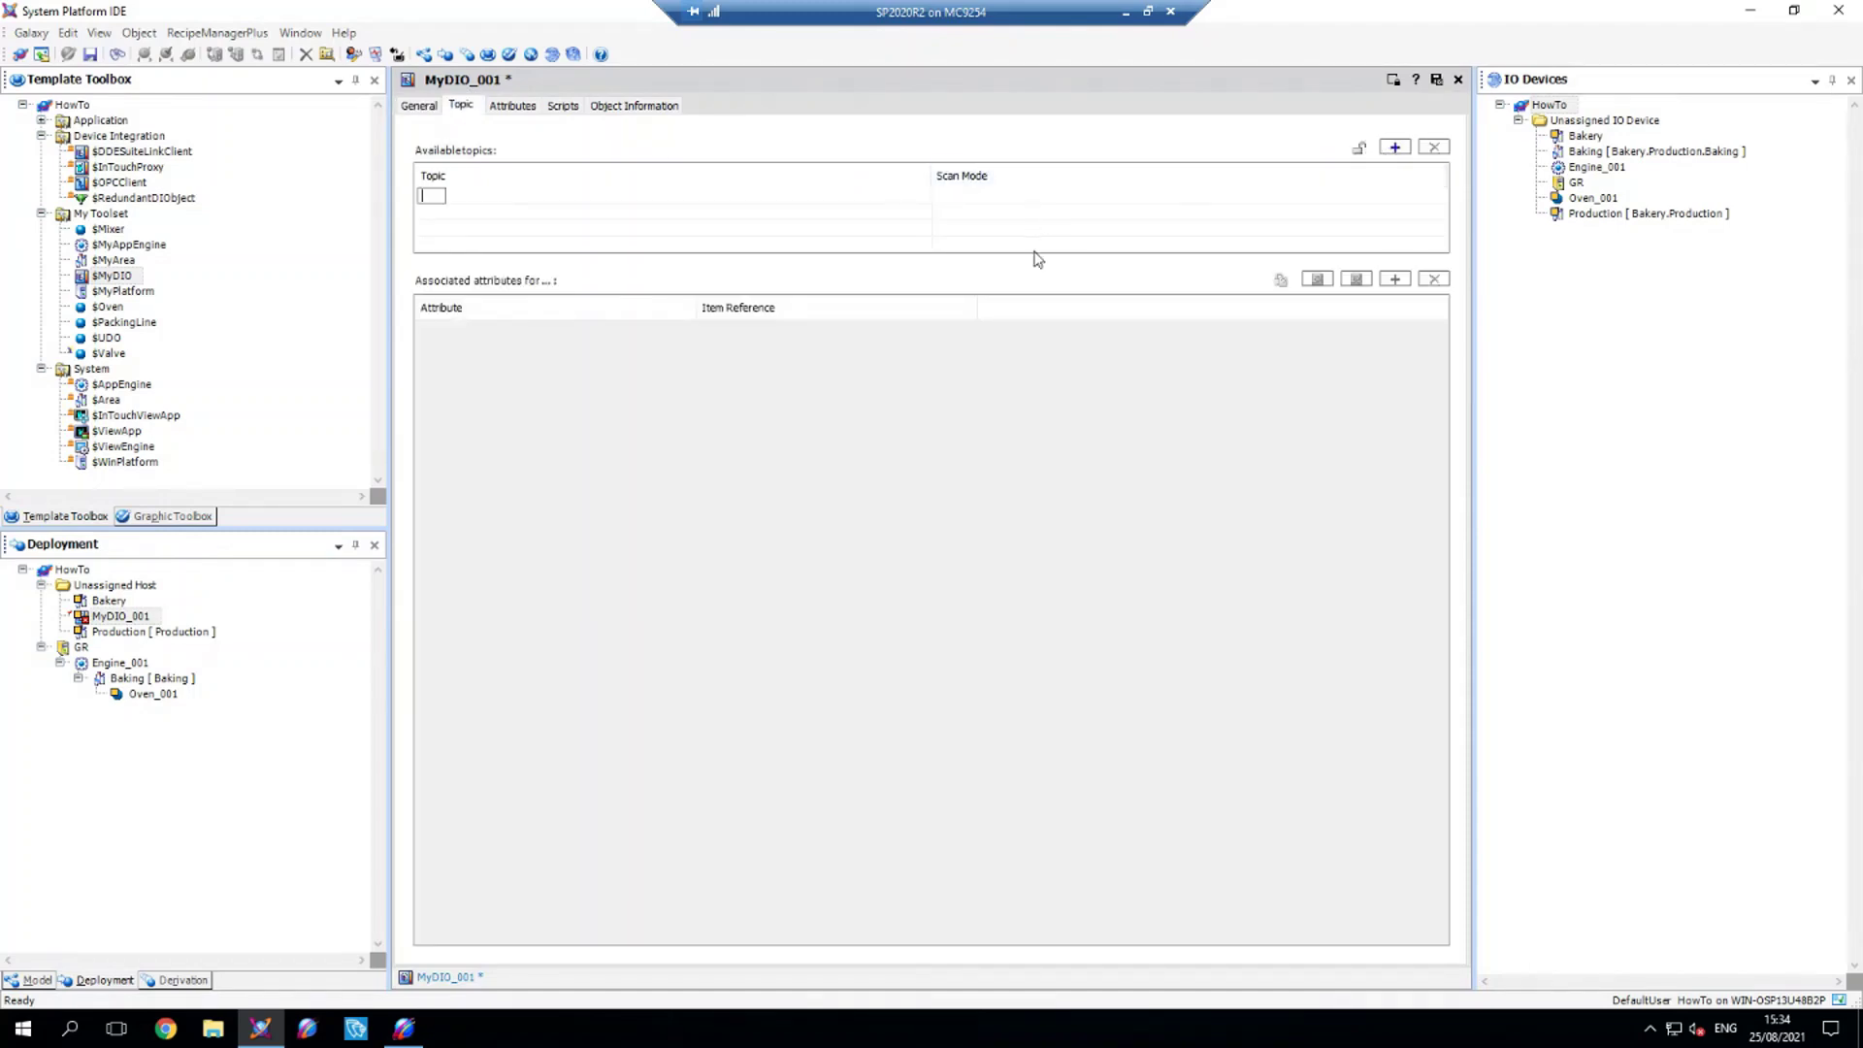
{"action": "type", "text": "Normal"}
{"action": "key", "text": "Return"}
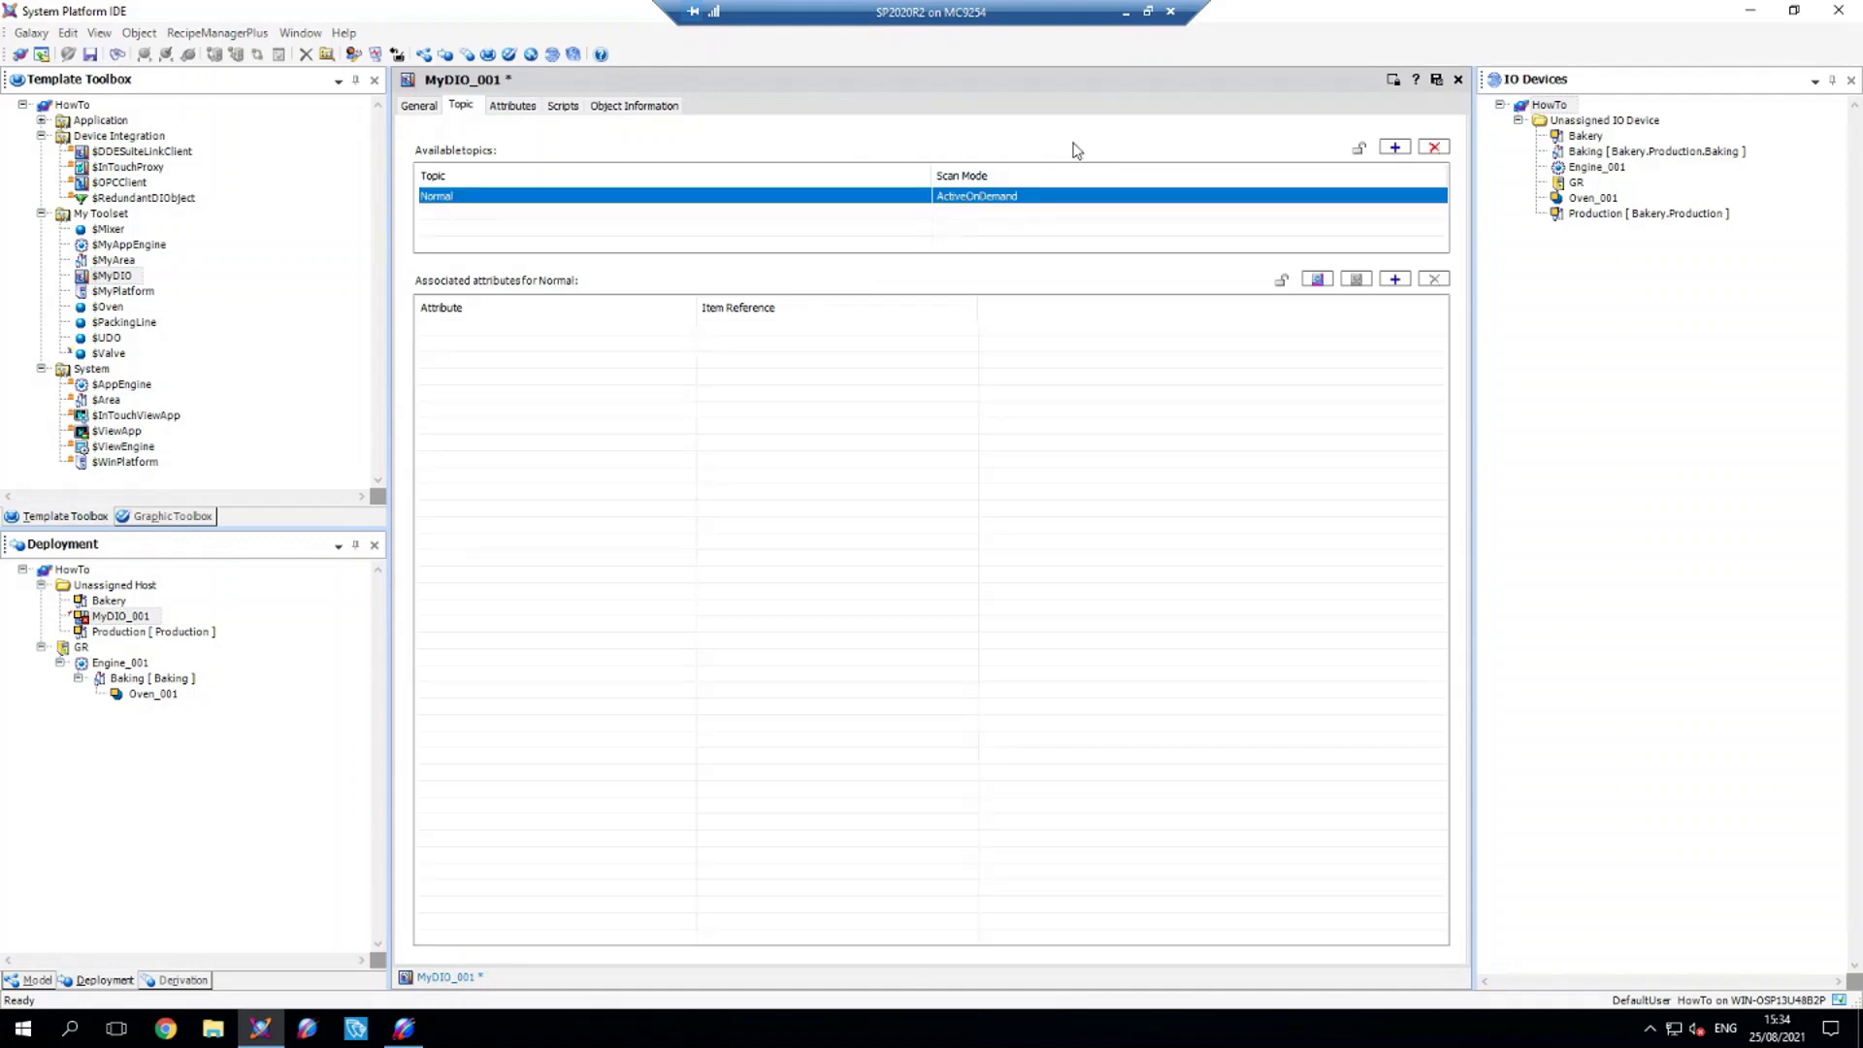
{"action": "left_click", "coordinate": [1457, 80]}
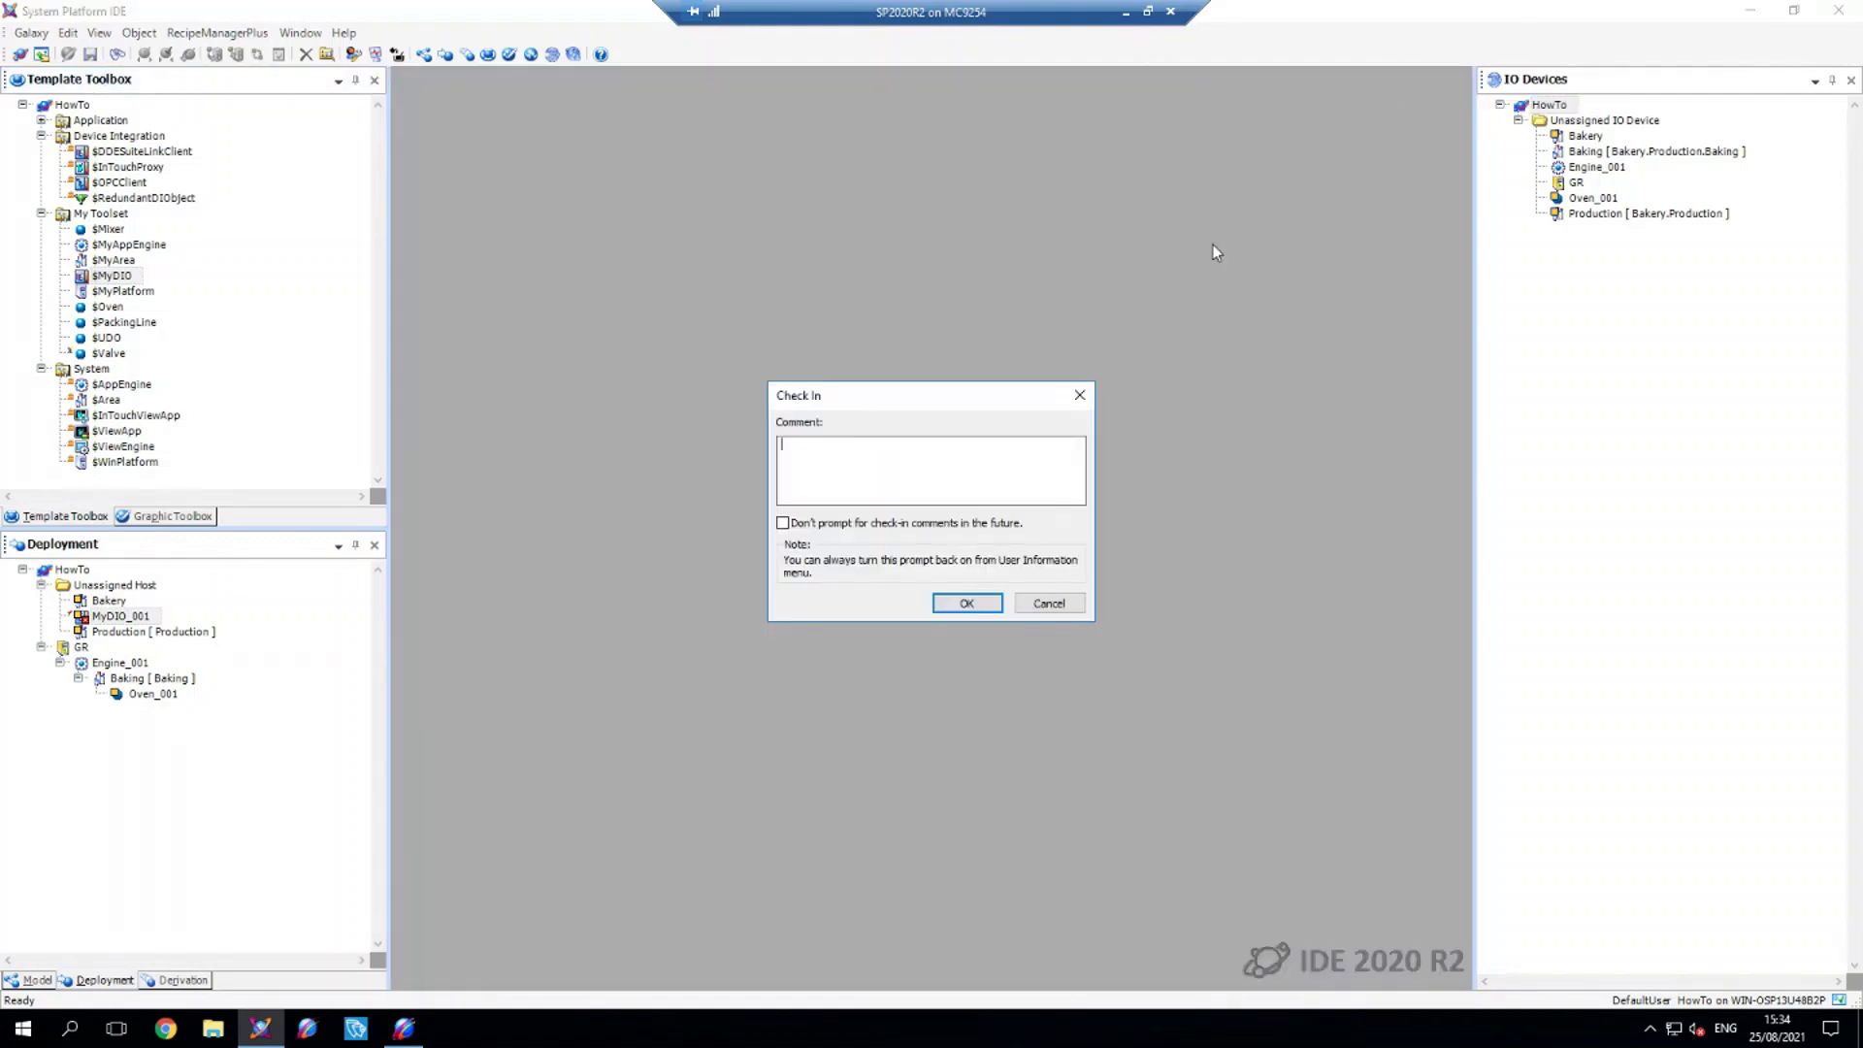
Step: Check in MyDIO_001, assign it to Engine_001, and select Oven_001 for editing
{"action": "left_click", "coordinate": [964, 604]}
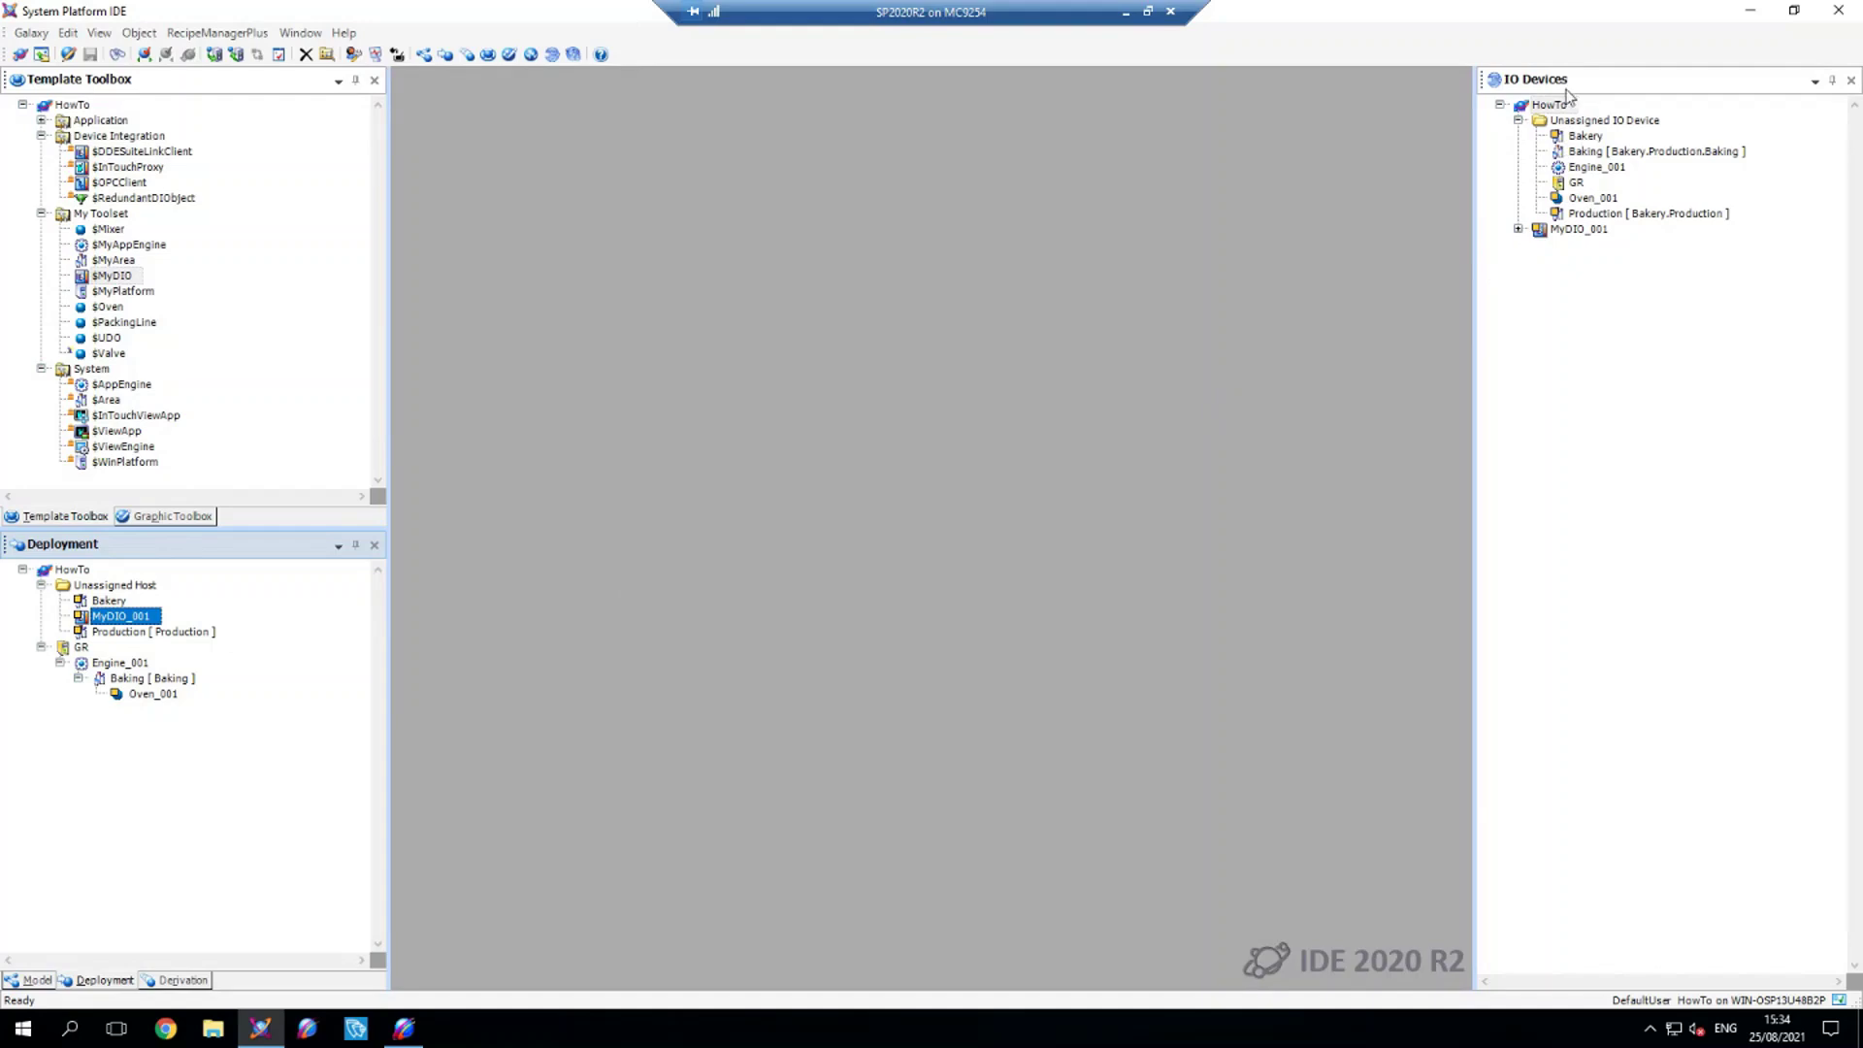
{"action": "left_click", "coordinate": [1519, 230]}
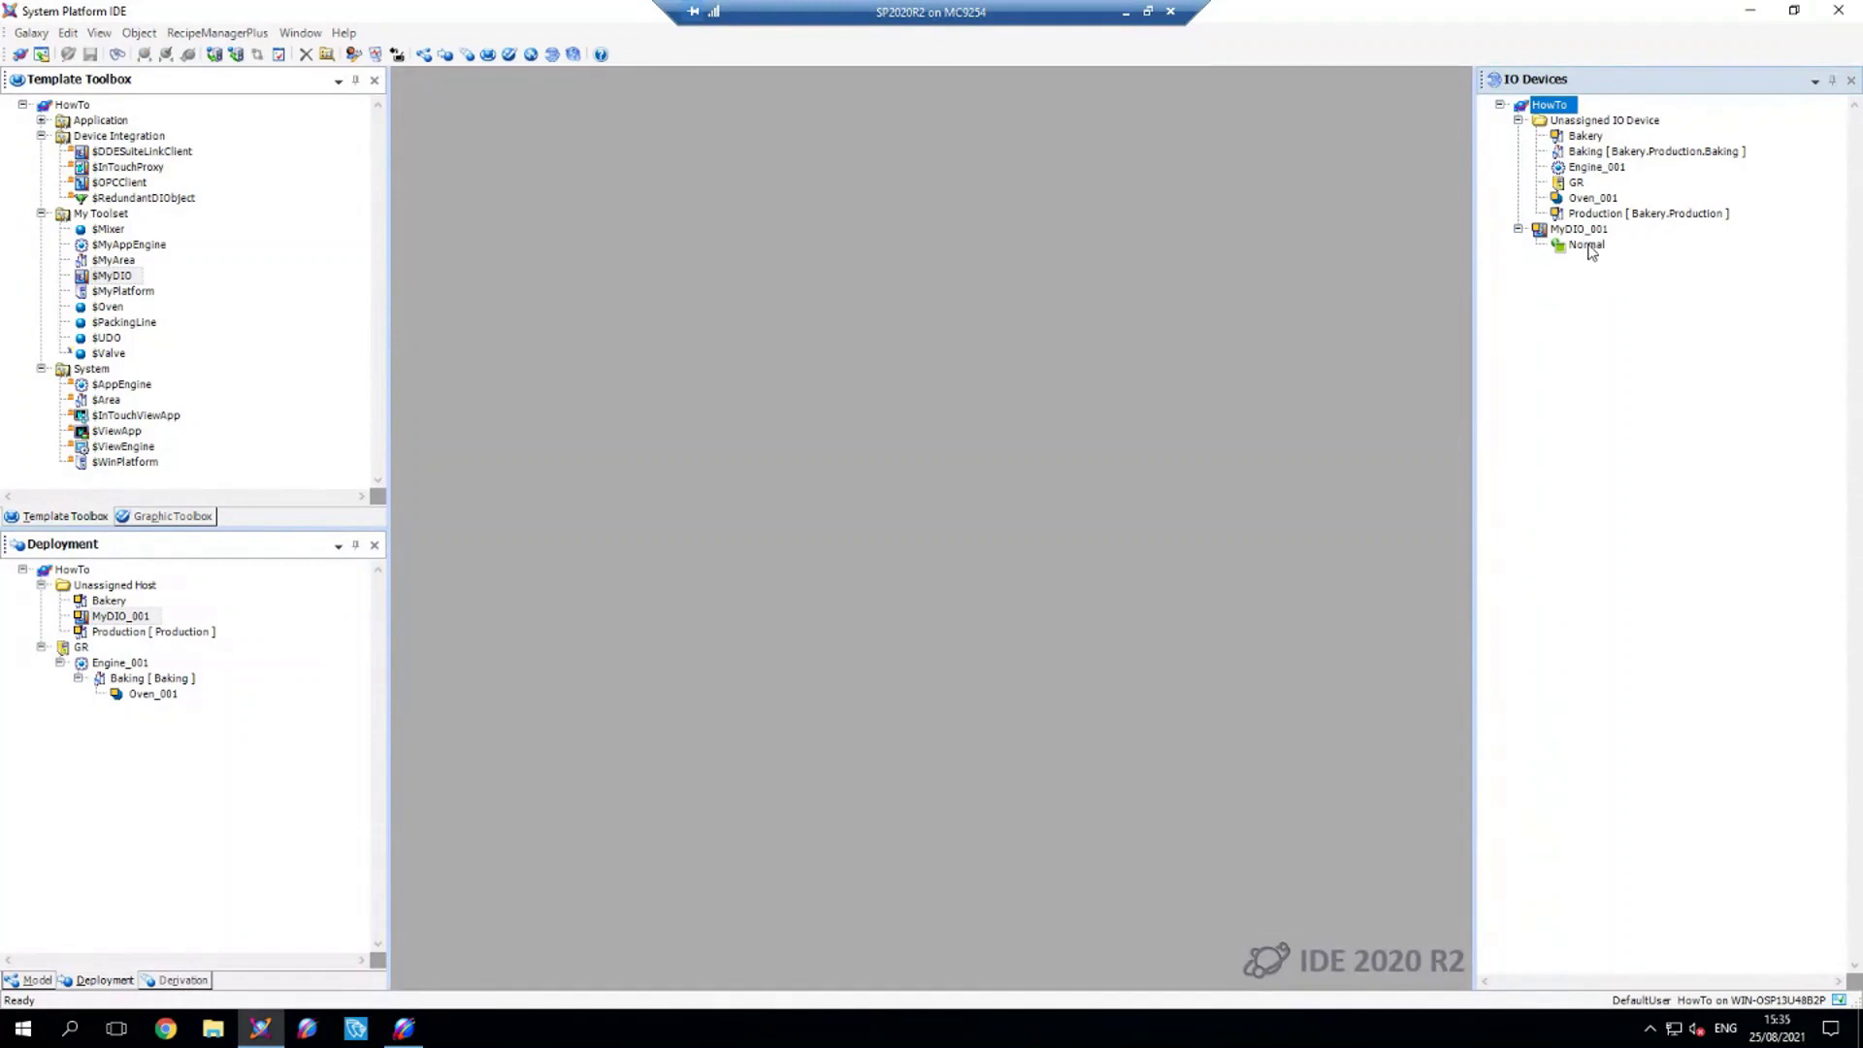
{"action": "left_click_drag", "start_coordinate": [120, 618], "coordinate": [125, 674]}
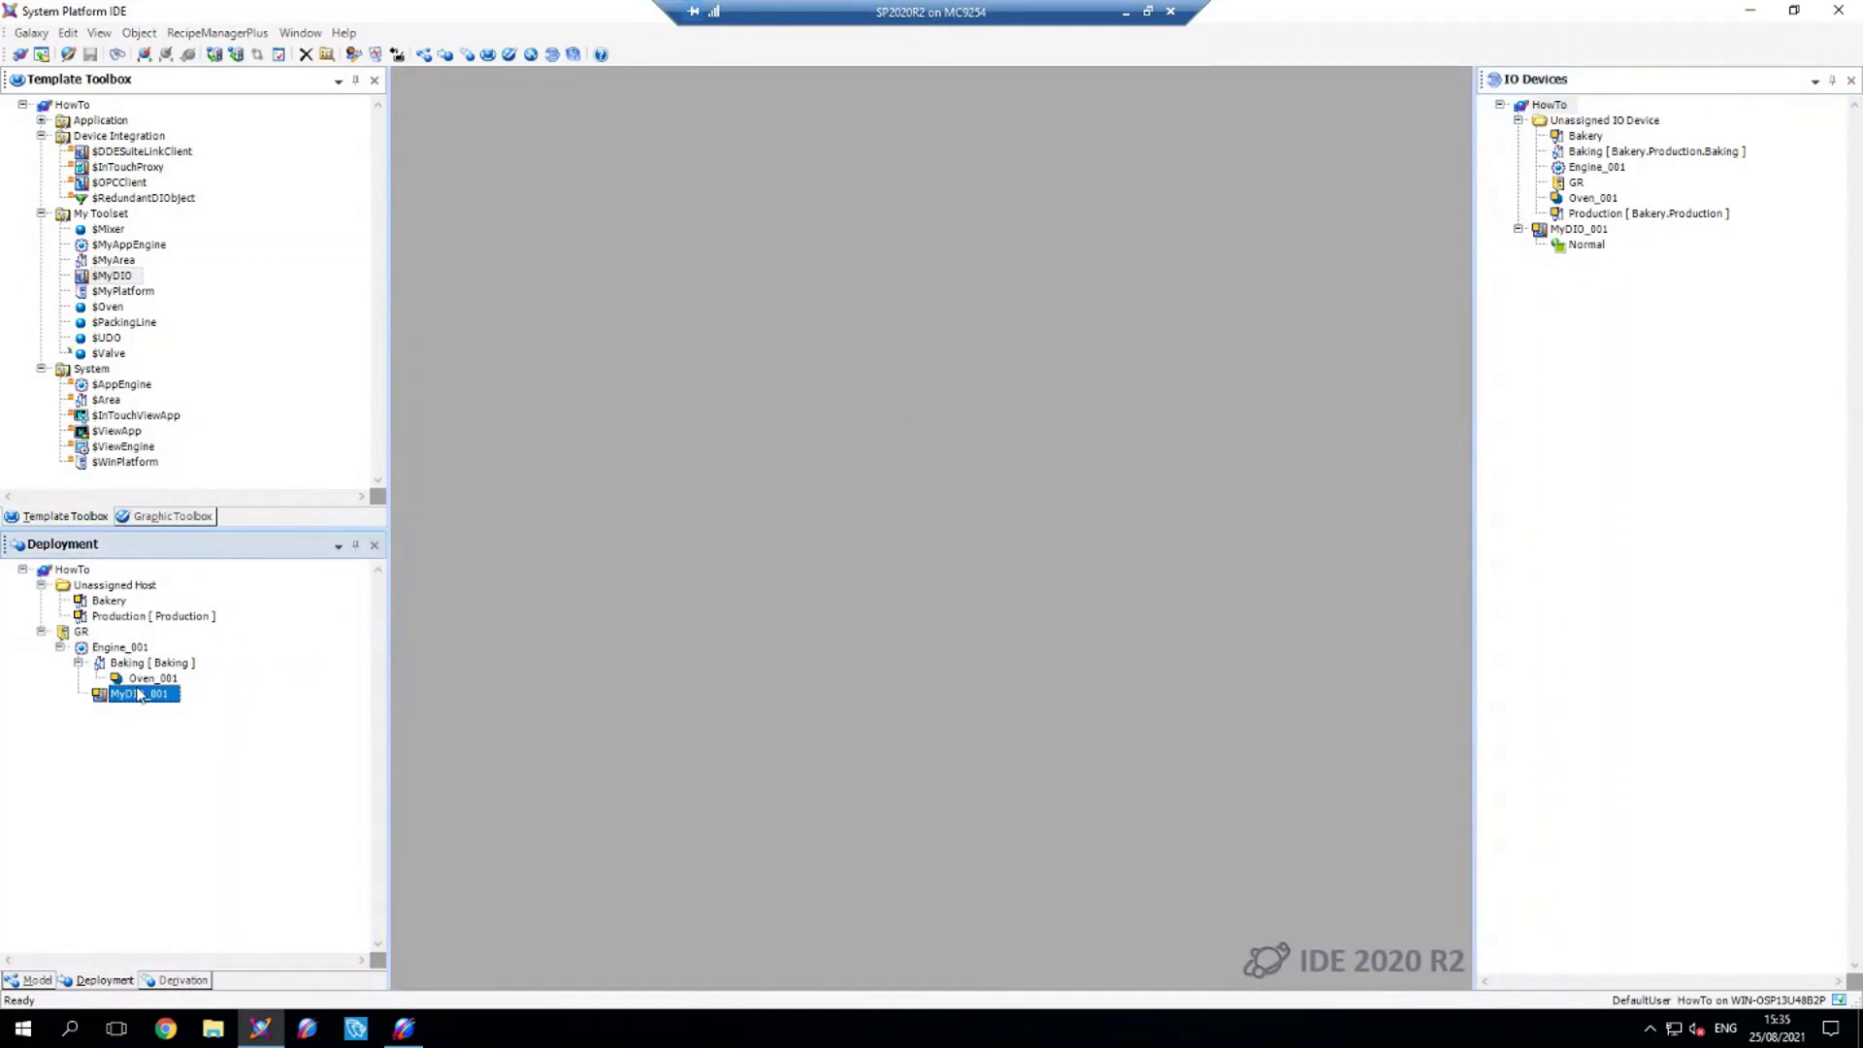
{"action": "left_click", "coordinate": [155, 681]}
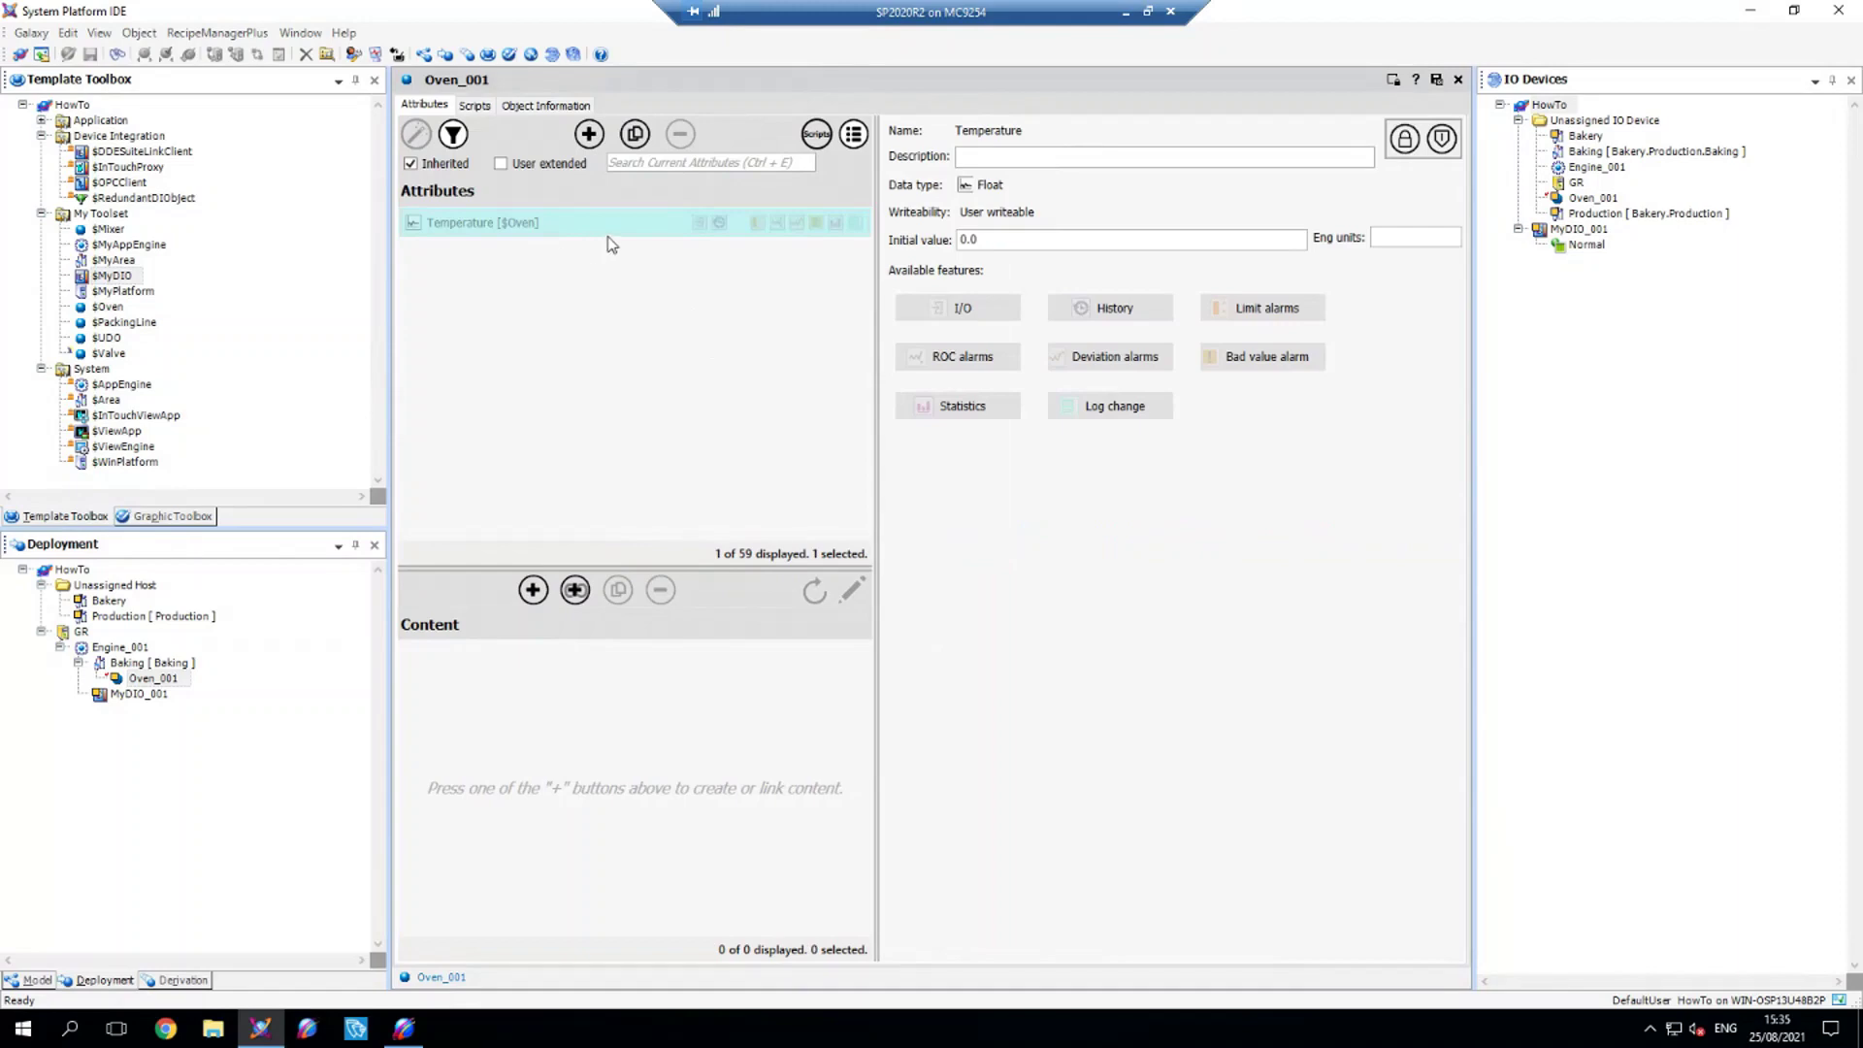
Step: Enable I/O on Oven_001's Temperature attribute, then save despite the warning and check it in
{"action": "left_click", "coordinate": [963, 317]}
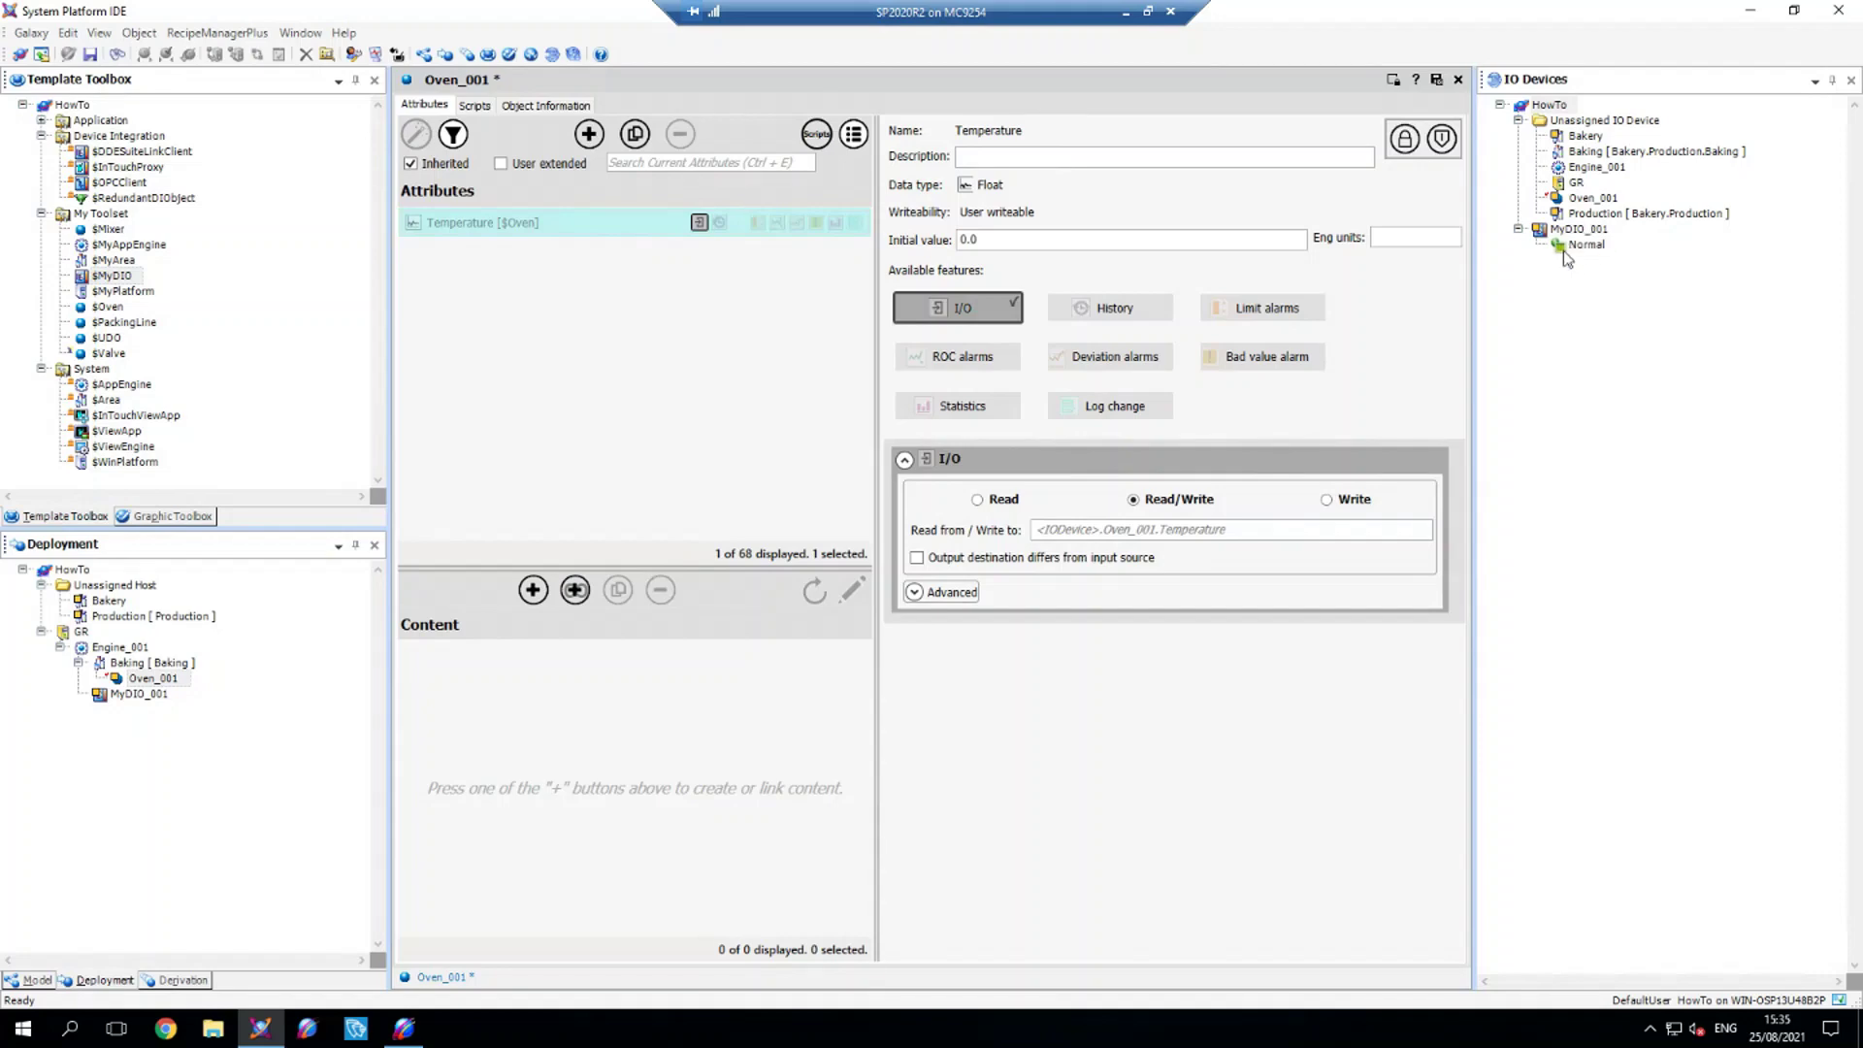
{"action": "left_click", "coordinate": [1435, 82]}
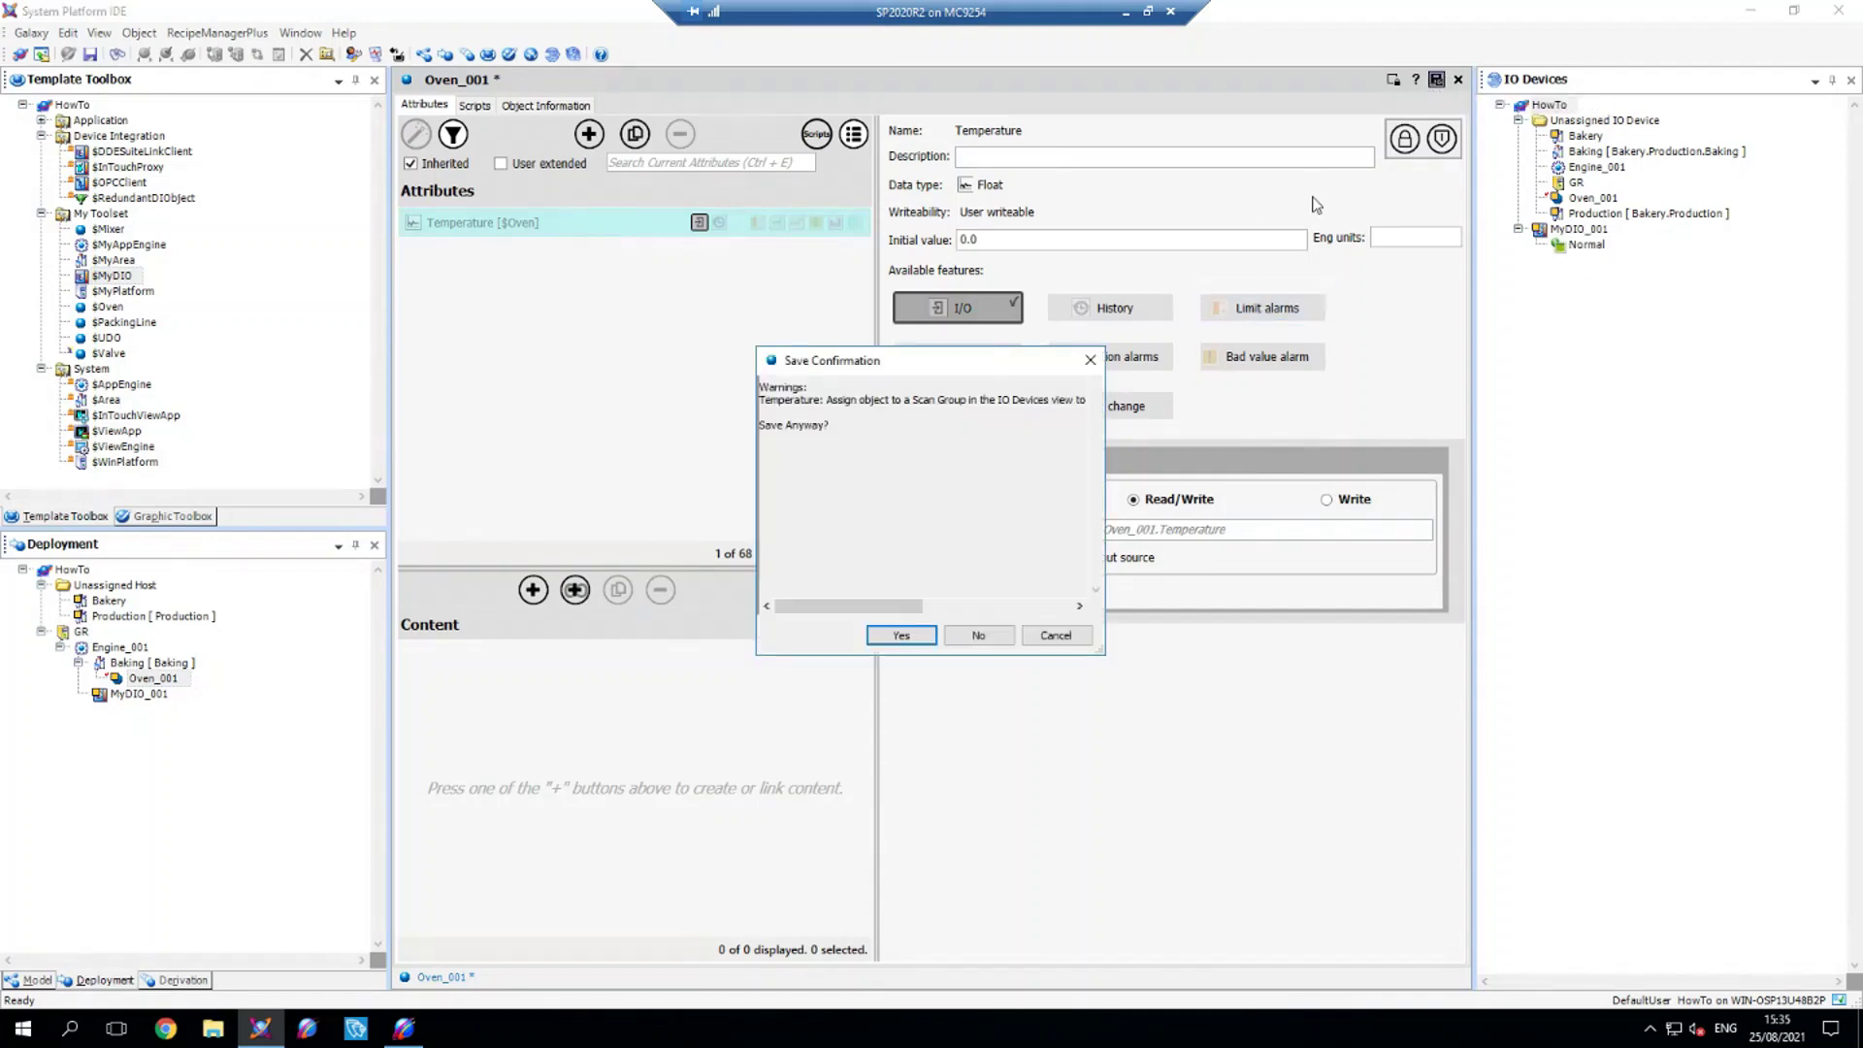
{"action": "left_click", "coordinate": [893, 642]}
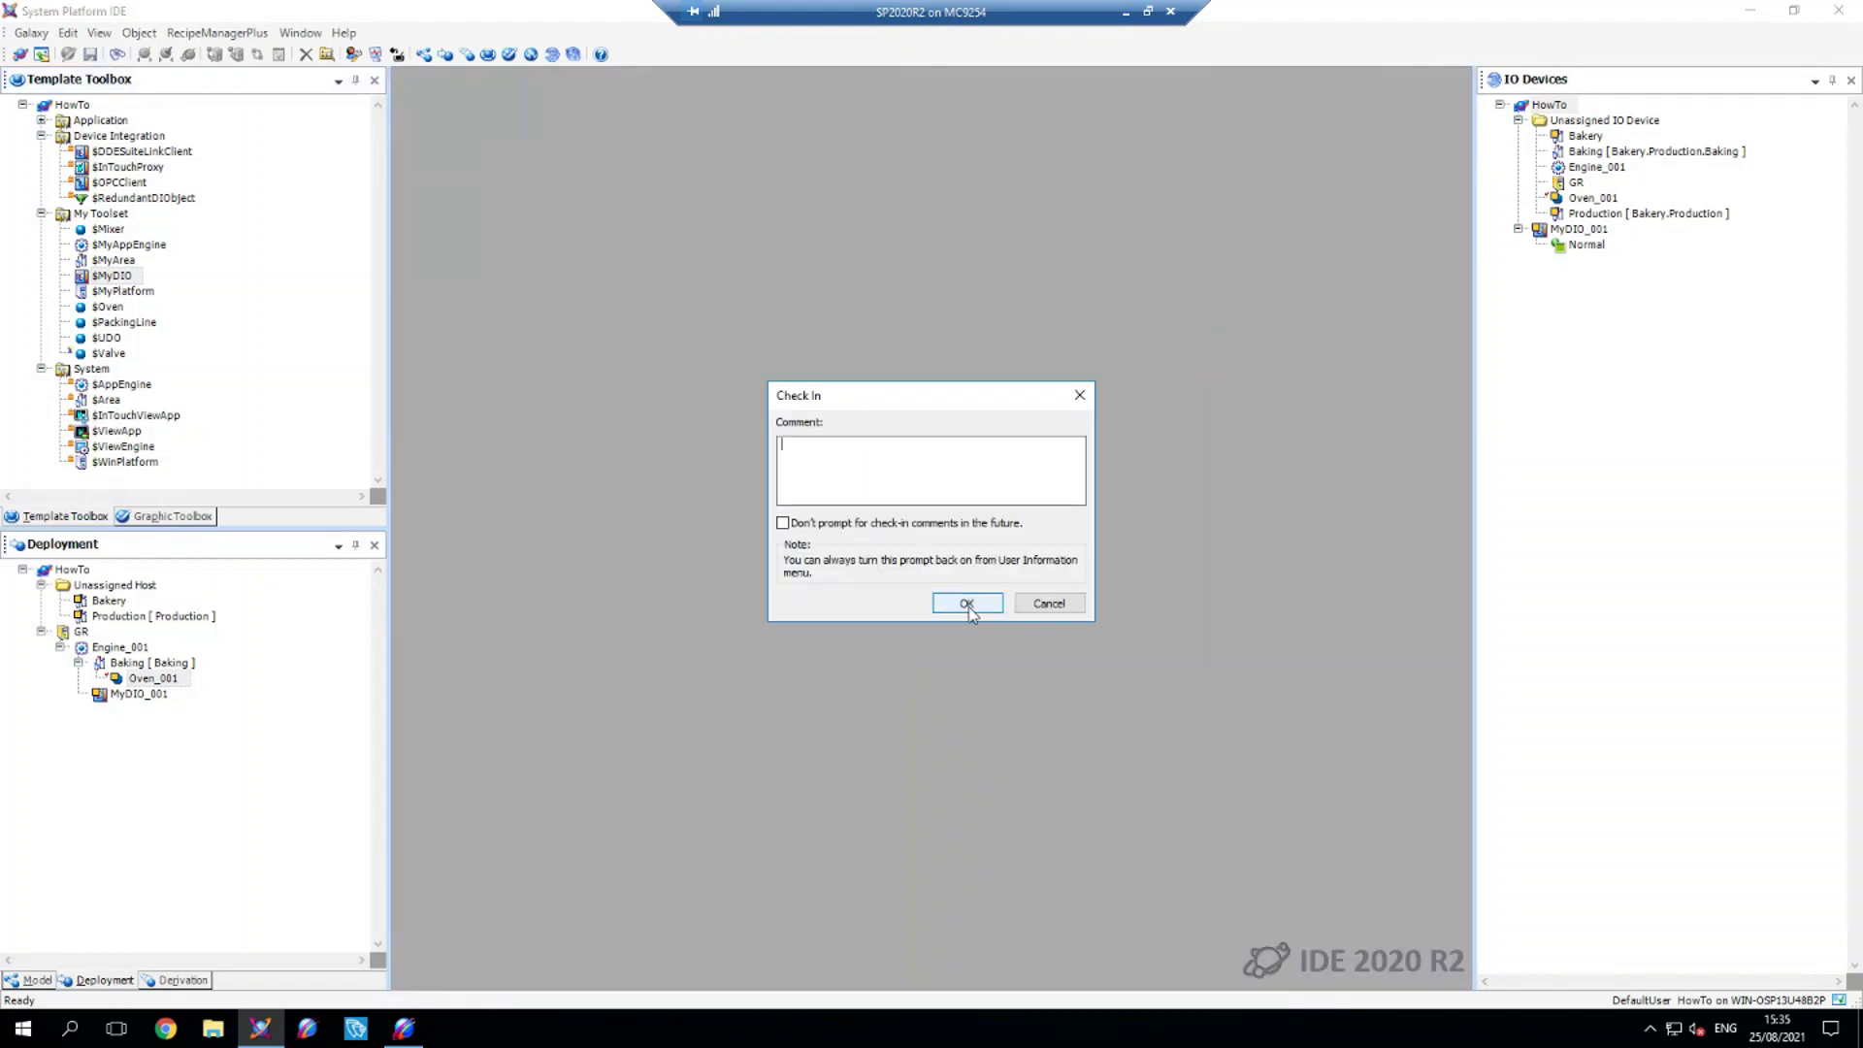
{"action": "left_click", "coordinate": [963, 605]}
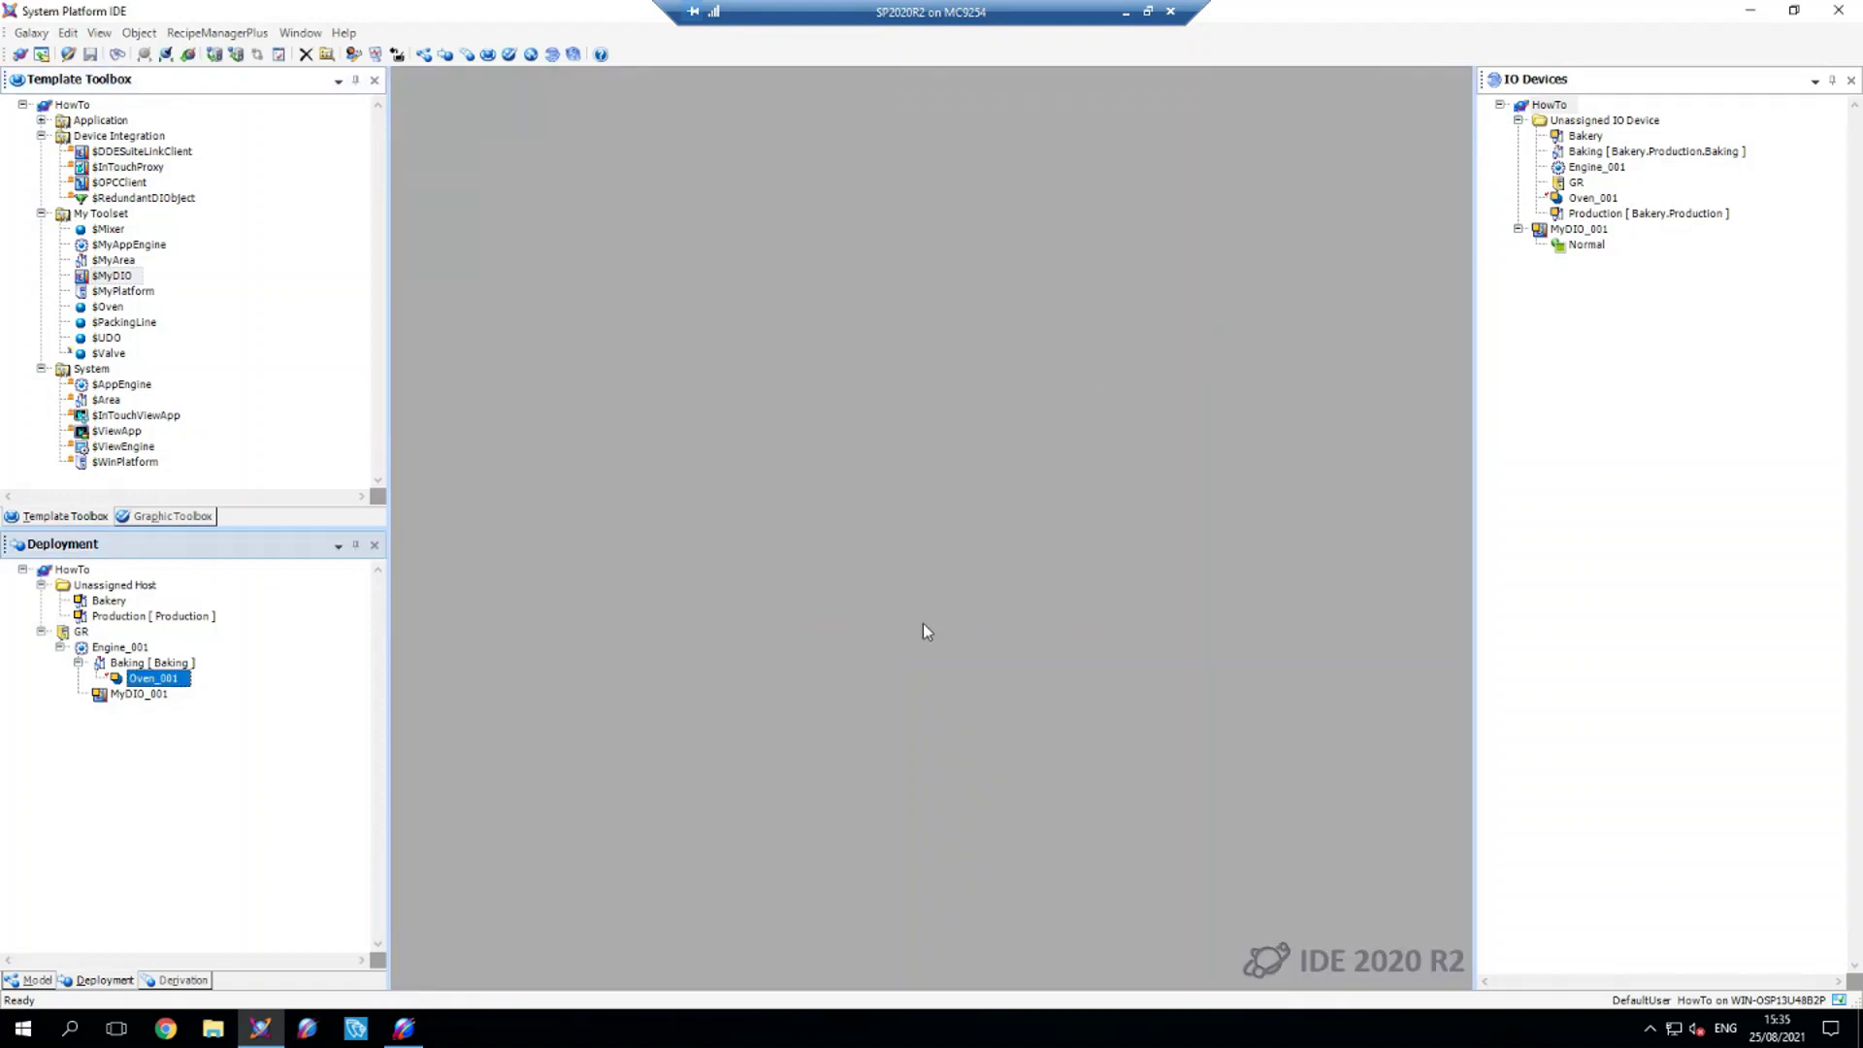
Step: Assign Oven_001 to MyDIO_001's Normal scan group in IO Devices
{"action": "left_click", "coordinate": [1596, 203]}
{"action": "left_click_drag", "start_coordinate": [1595, 203], "coordinate": [1584, 254]}
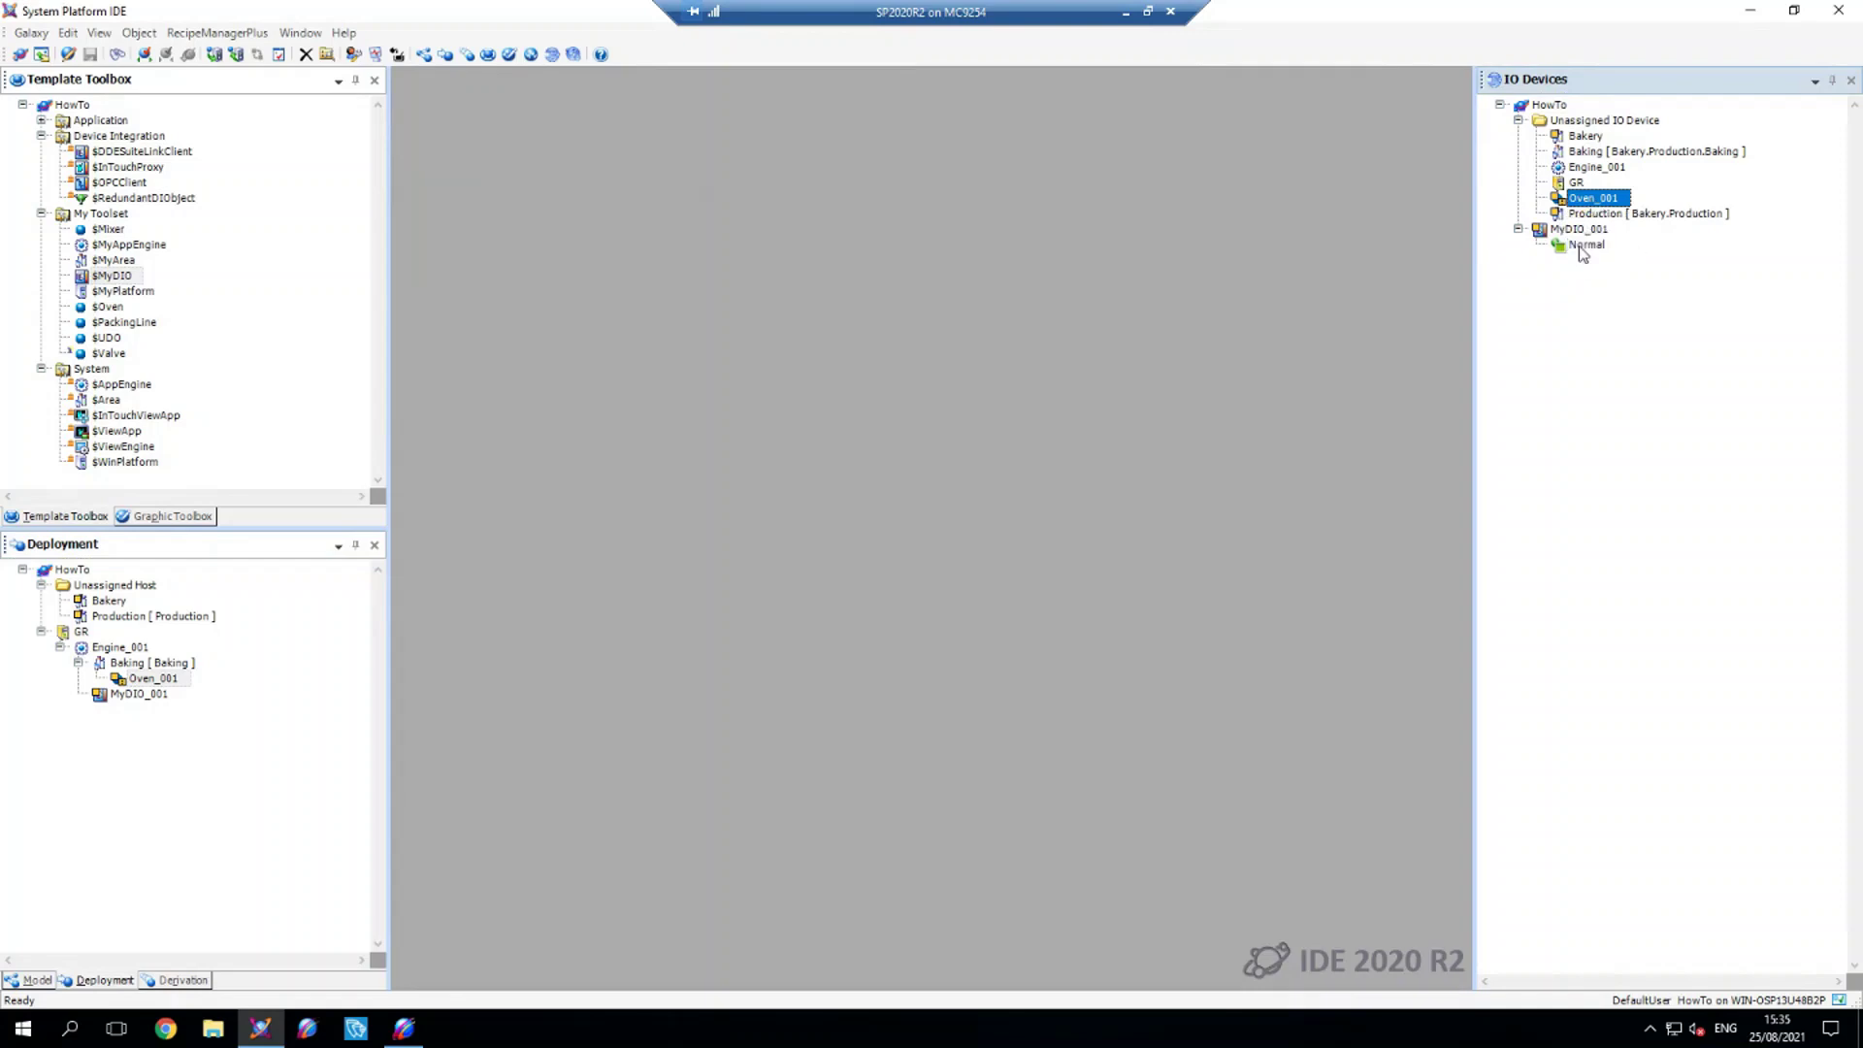
{"action": "left_click", "coordinate": [1538, 230]}
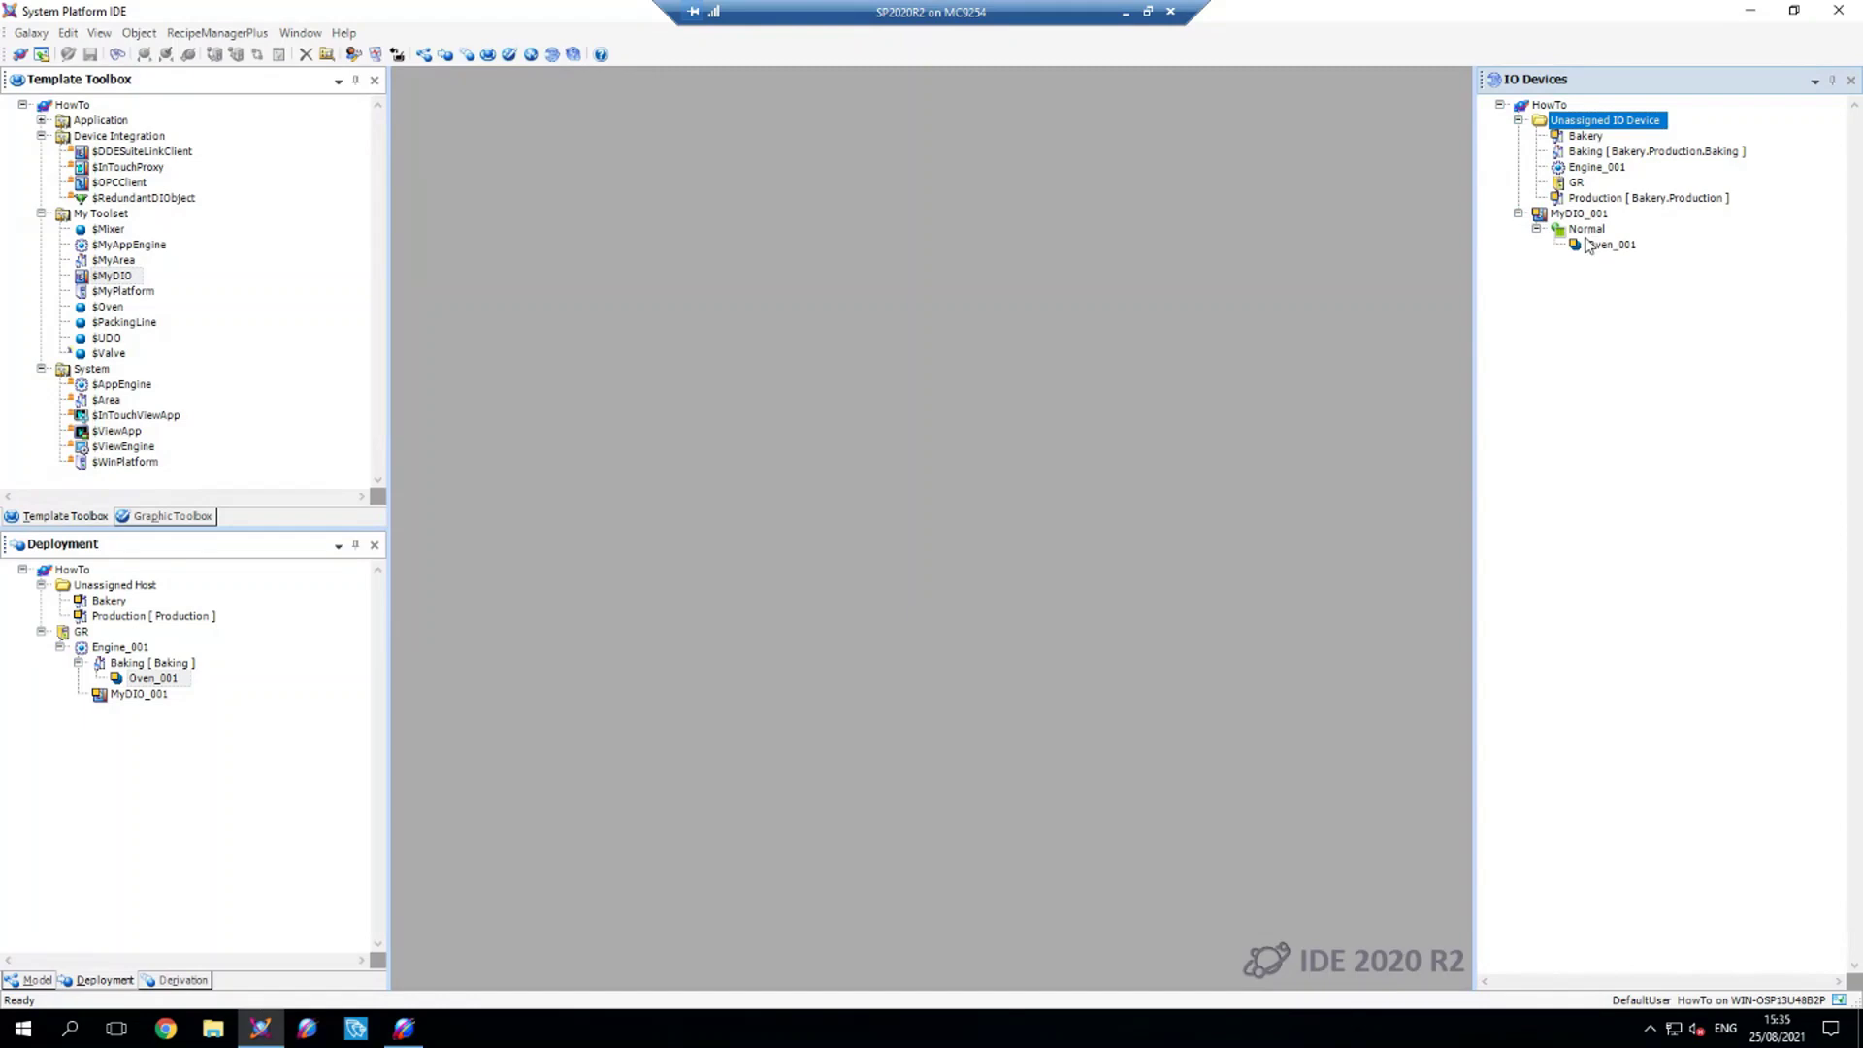
Step: Deploy Oven_001 and MyDIO_001 with objects on scan, closing the finished deployment window
{"action": "left_click", "coordinate": [166, 683]}
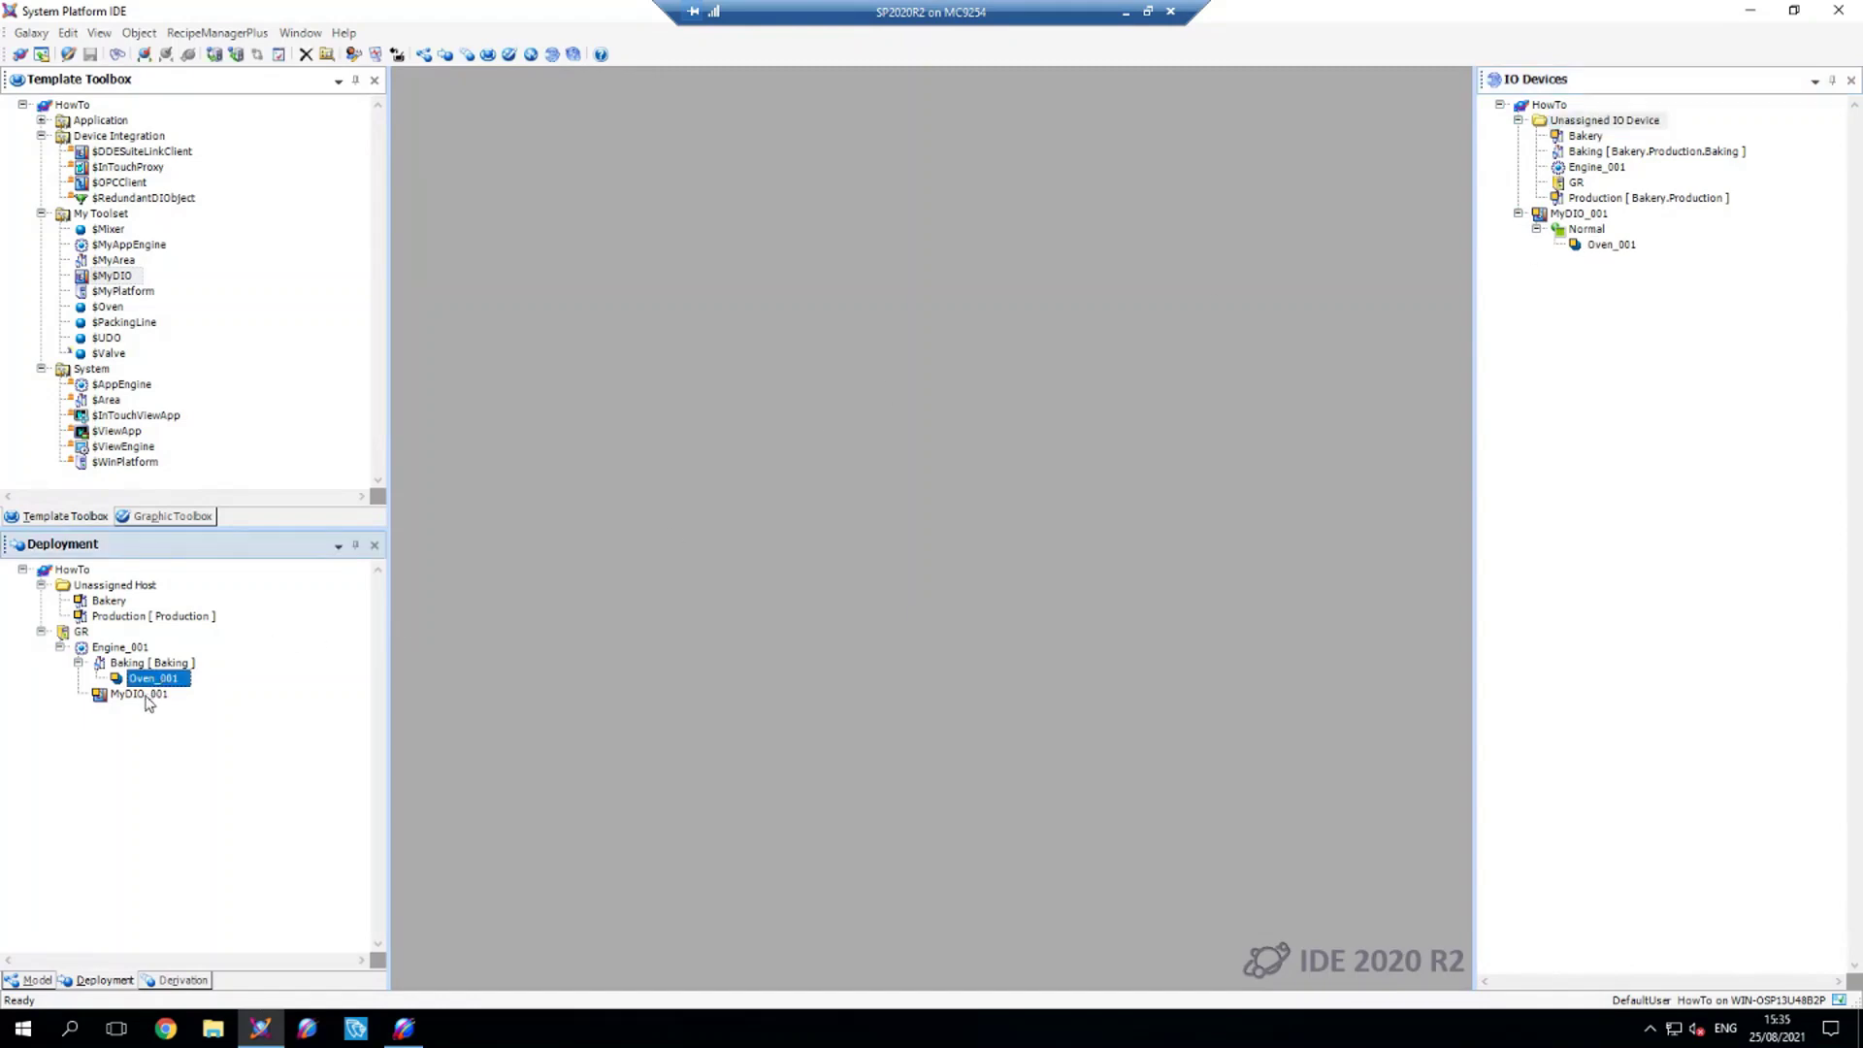
{"action": "left_click", "coordinate": [147, 697], "text": "ctrl"}
{"action": "right_click", "coordinate": [150, 697]}
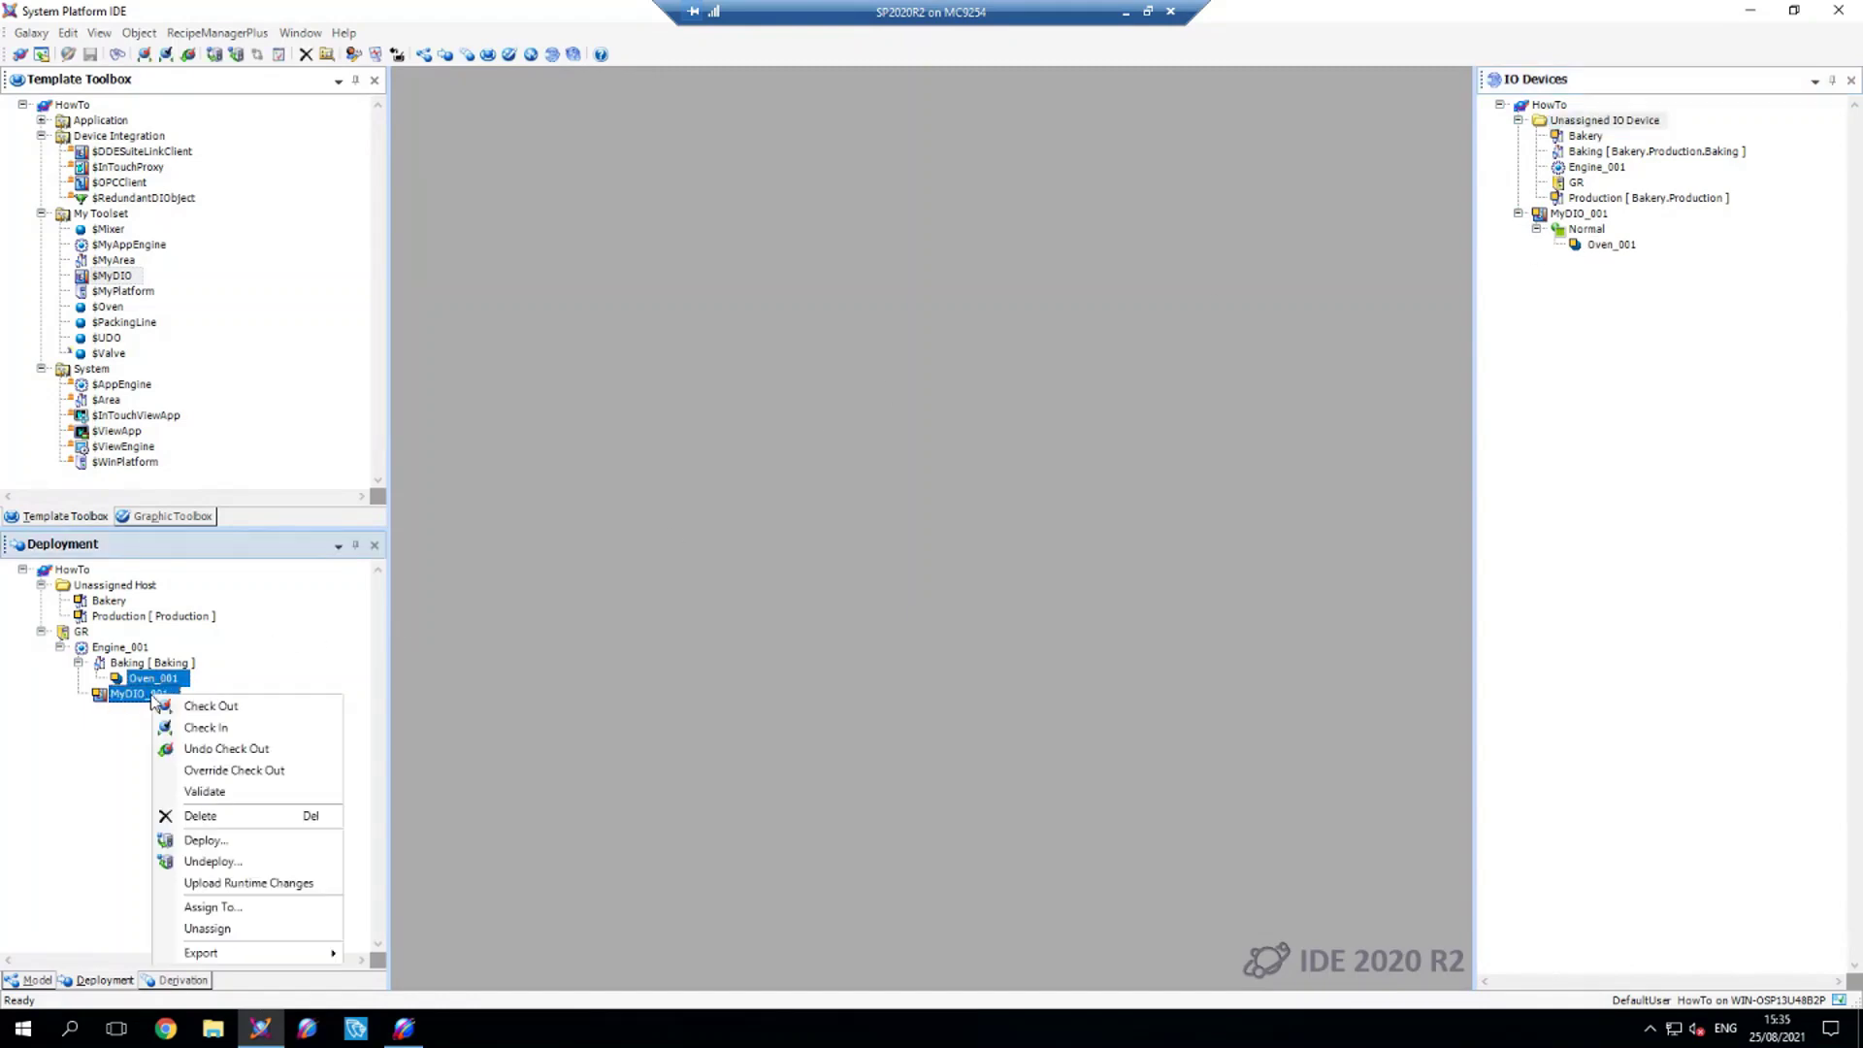
{"action": "left_click", "coordinate": [216, 842]}
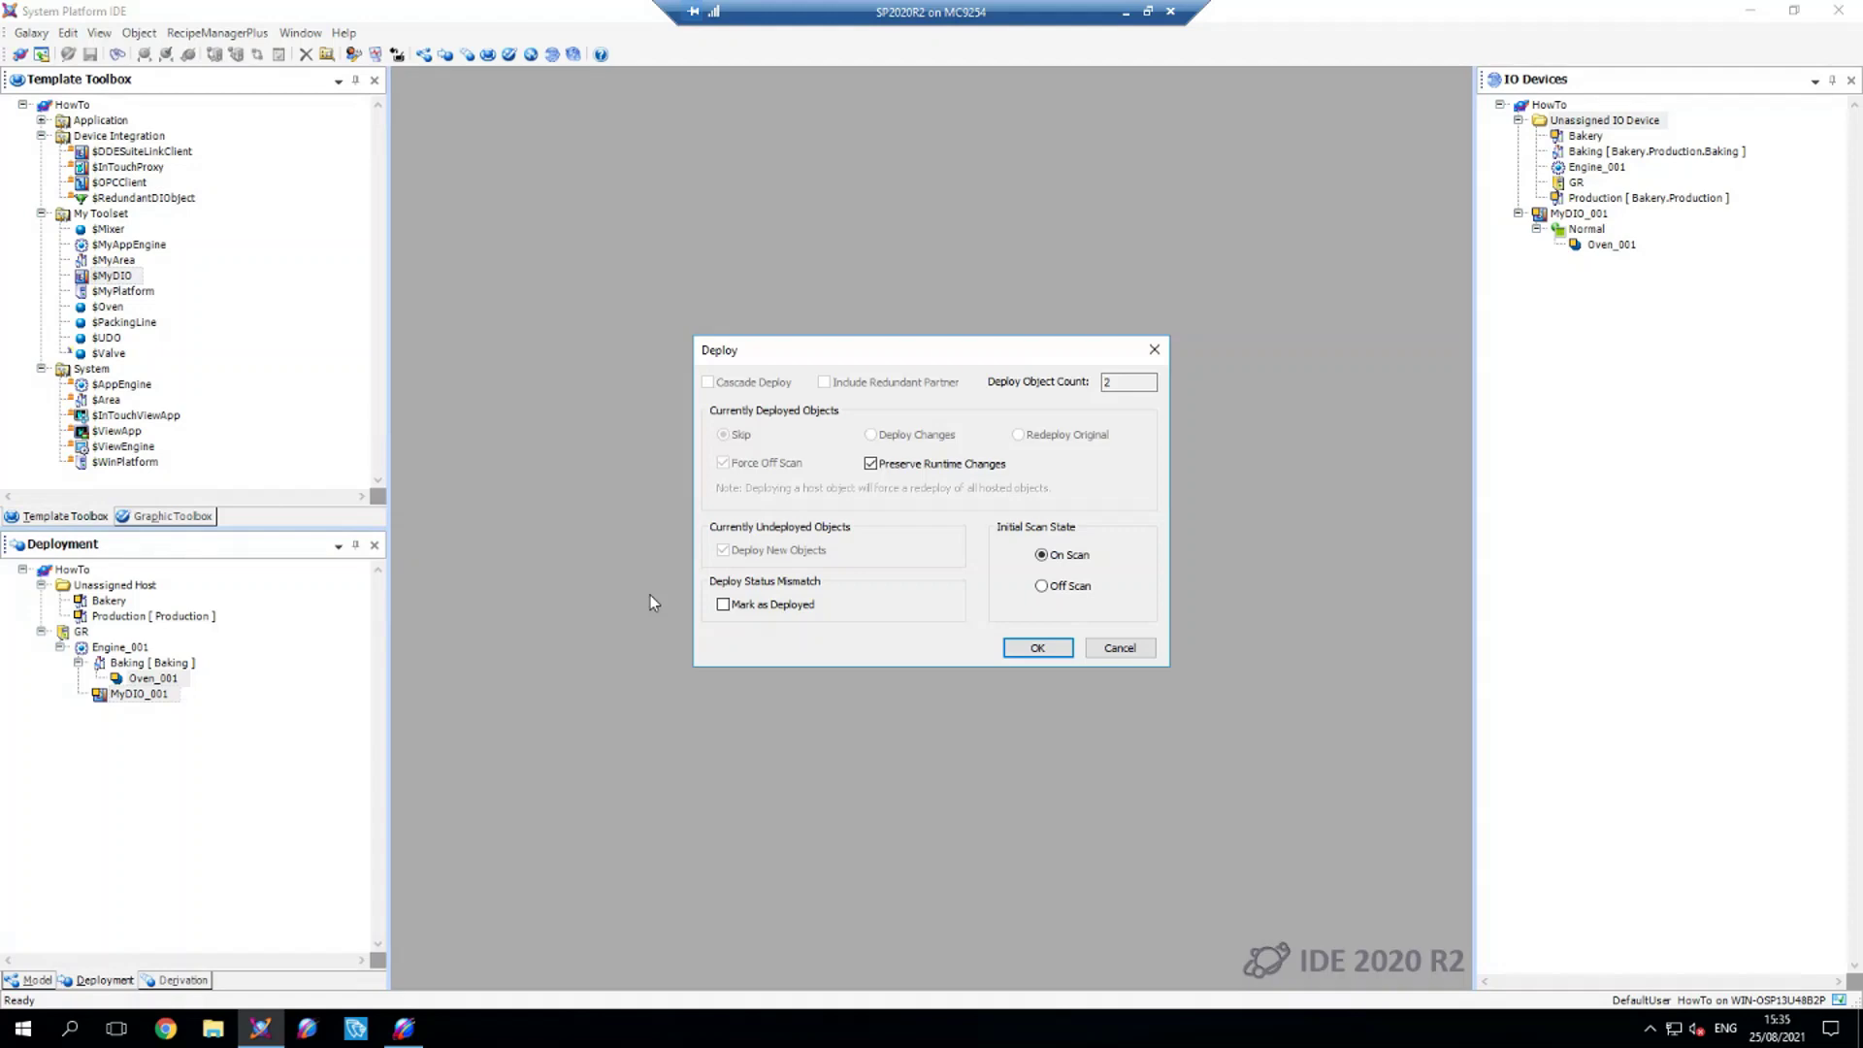
{"action": "left_click", "coordinate": [1036, 650]}
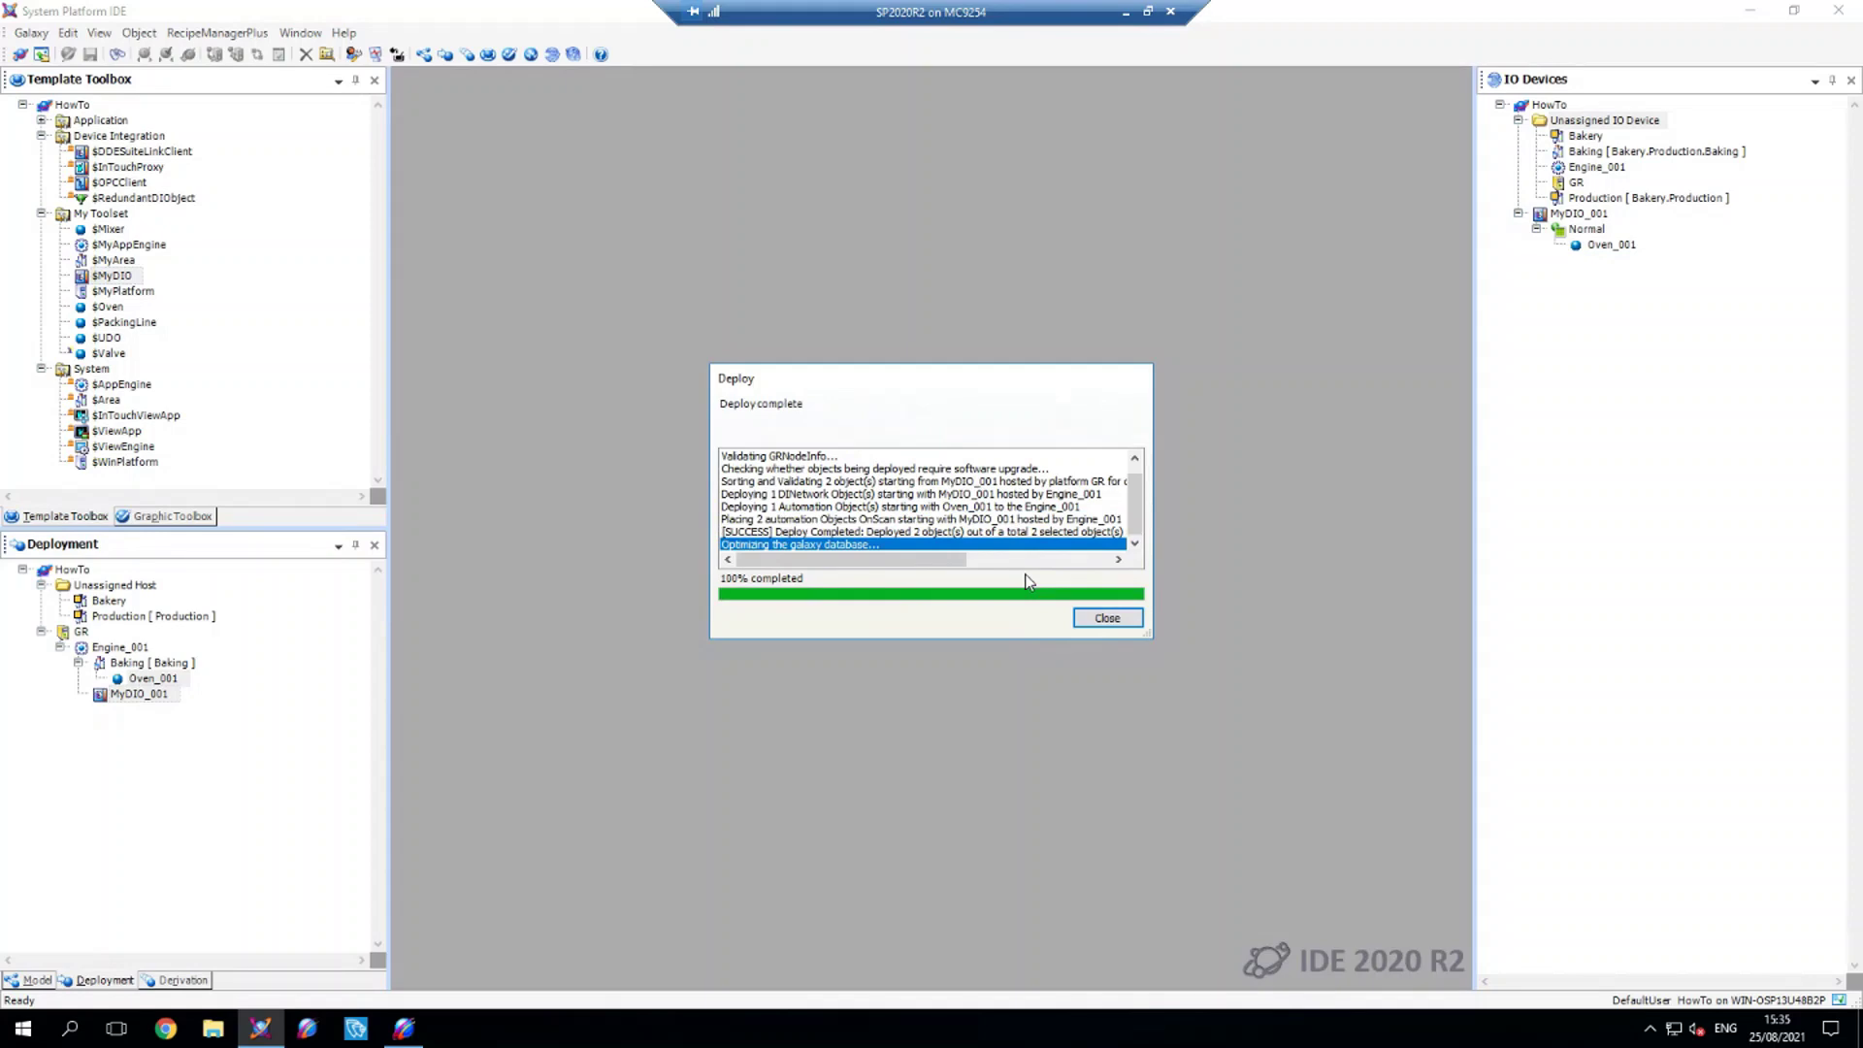
{"action": "left_click", "coordinate": [1119, 622]}
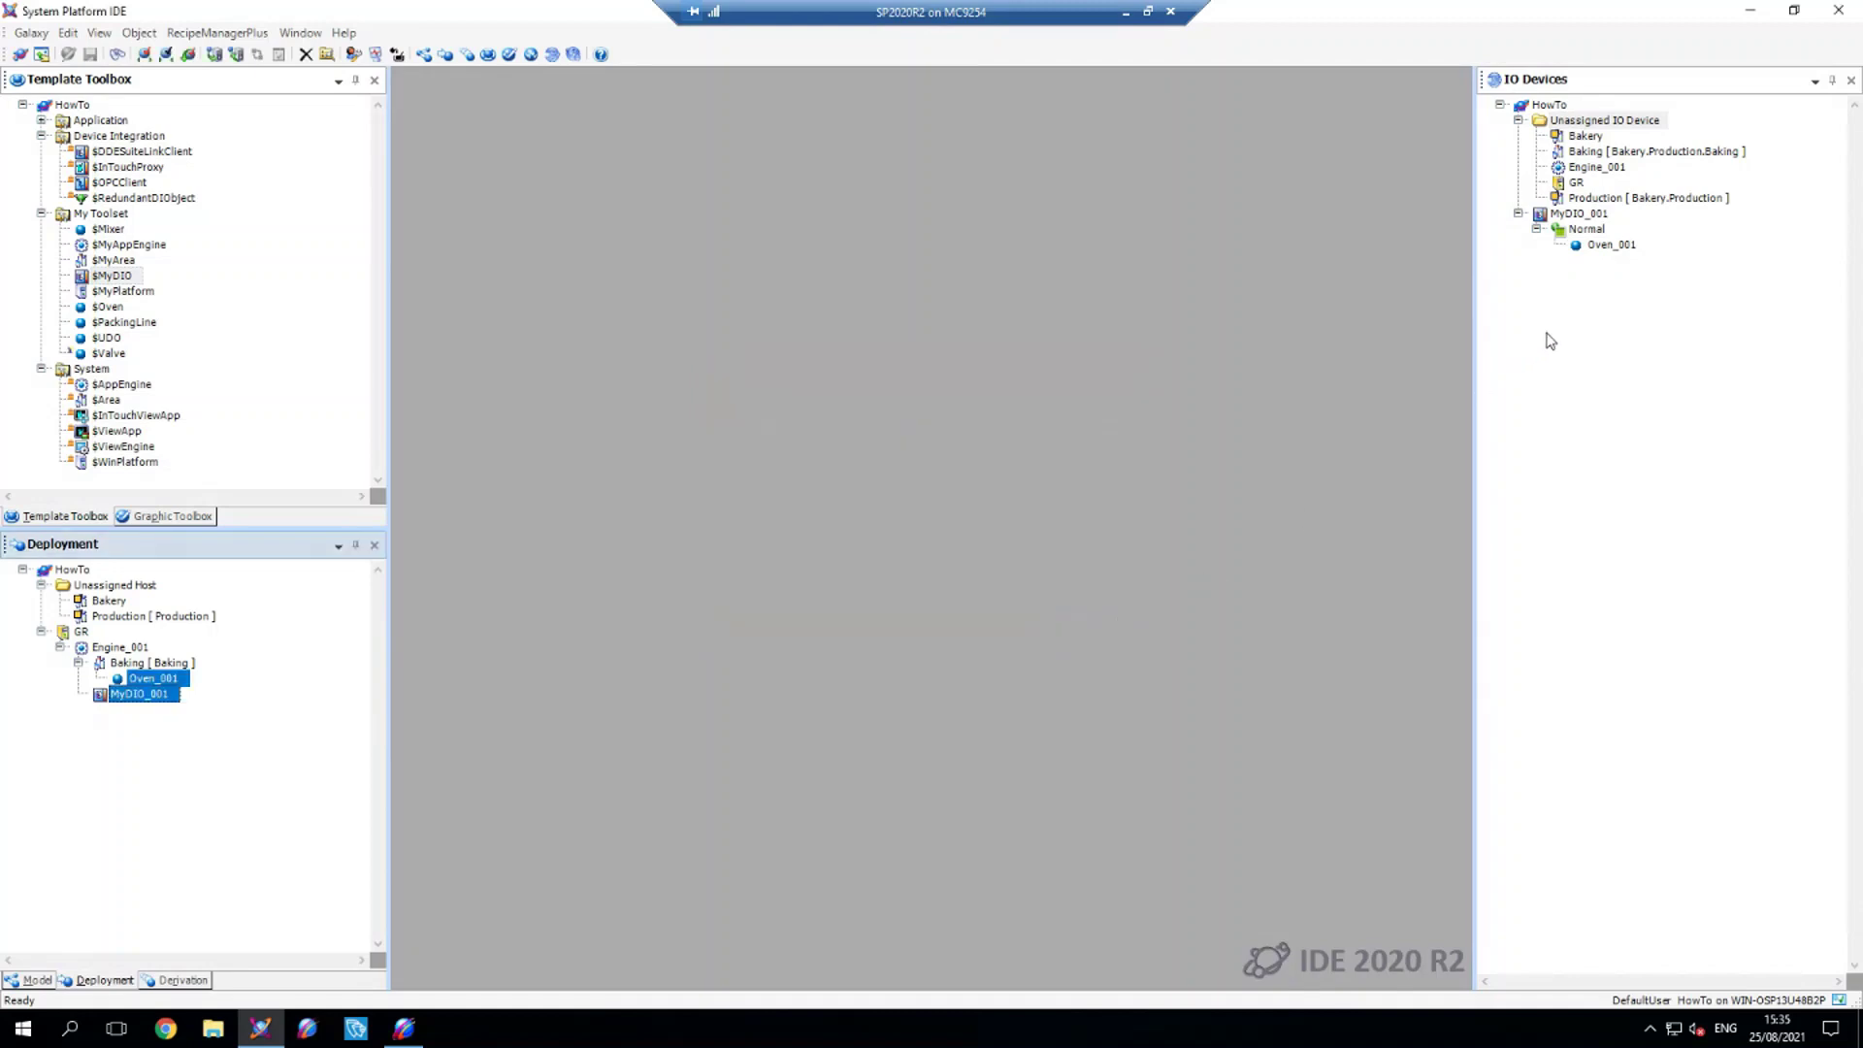
Step: Show Oven_001's I/O Device Mapping and validate its Temperature reference, reading runtime value 17
{"action": "left_click", "coordinate": [574, 55]}
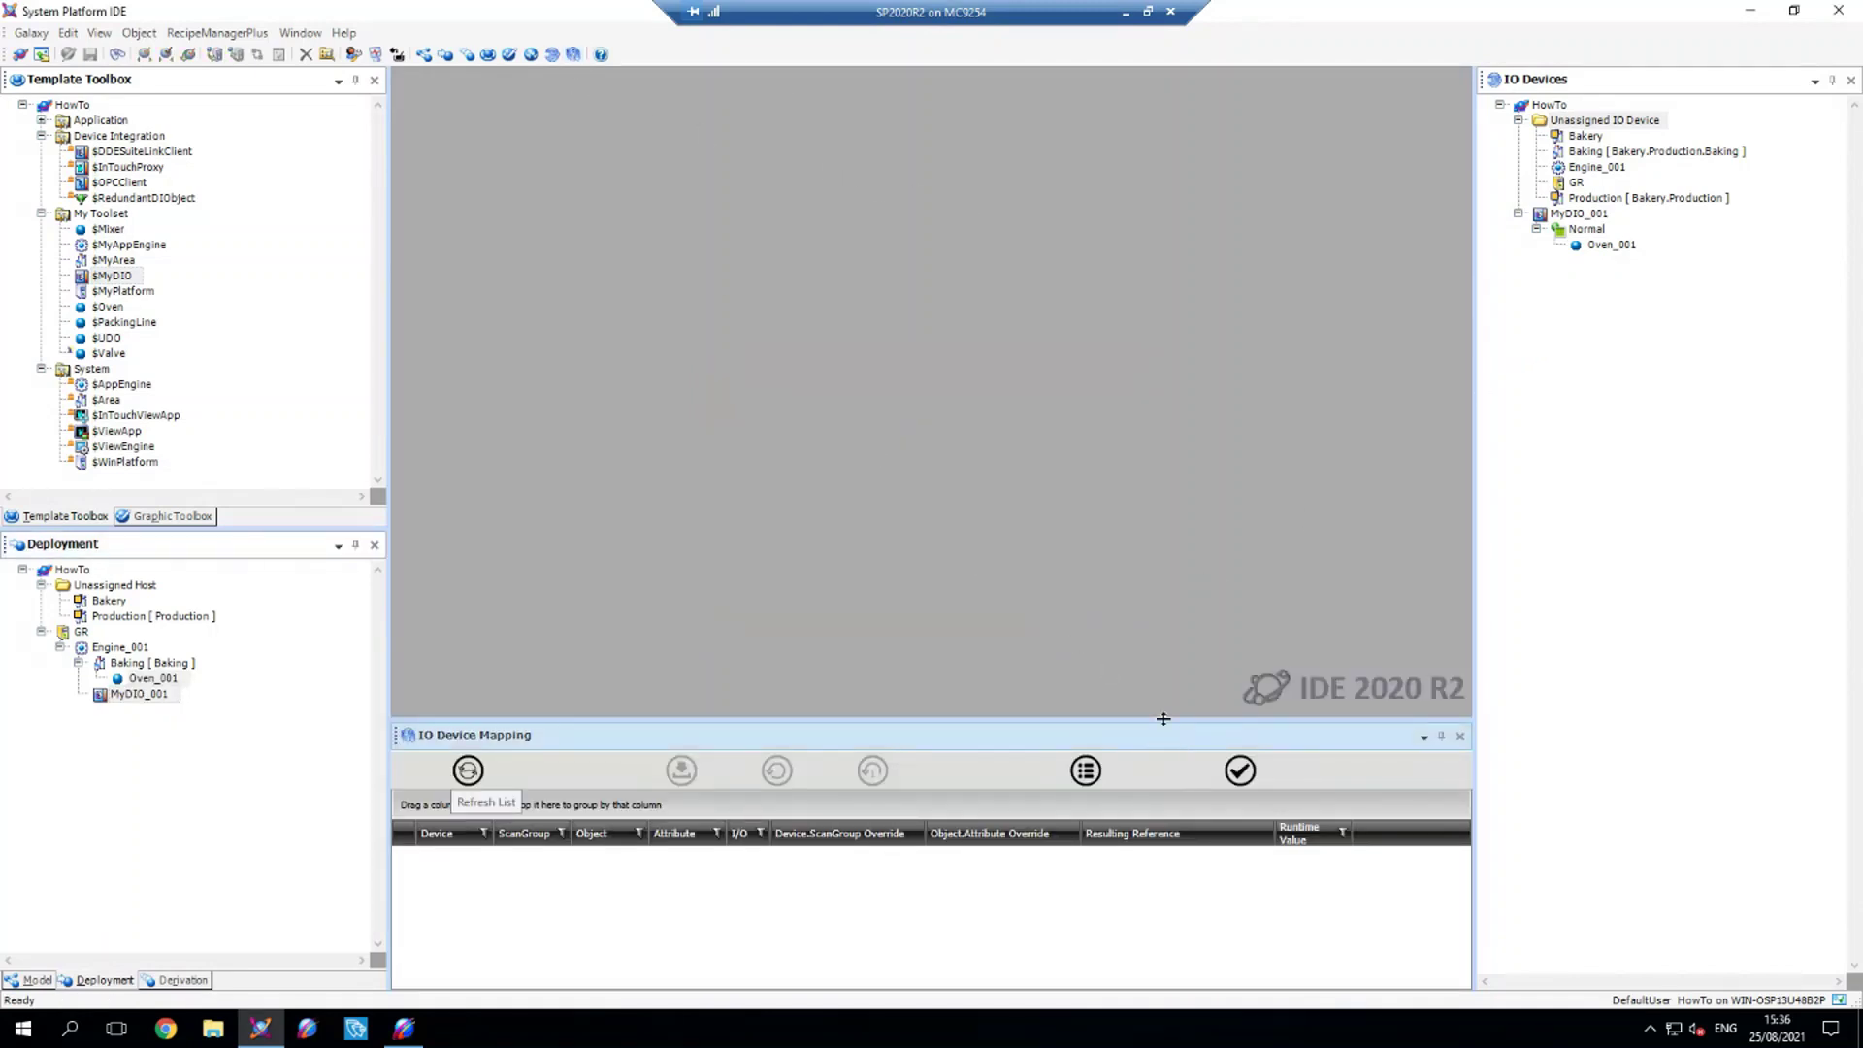
{"action": "left_click_drag", "start_coordinate": [1169, 721], "coordinate": [1203, 420]}
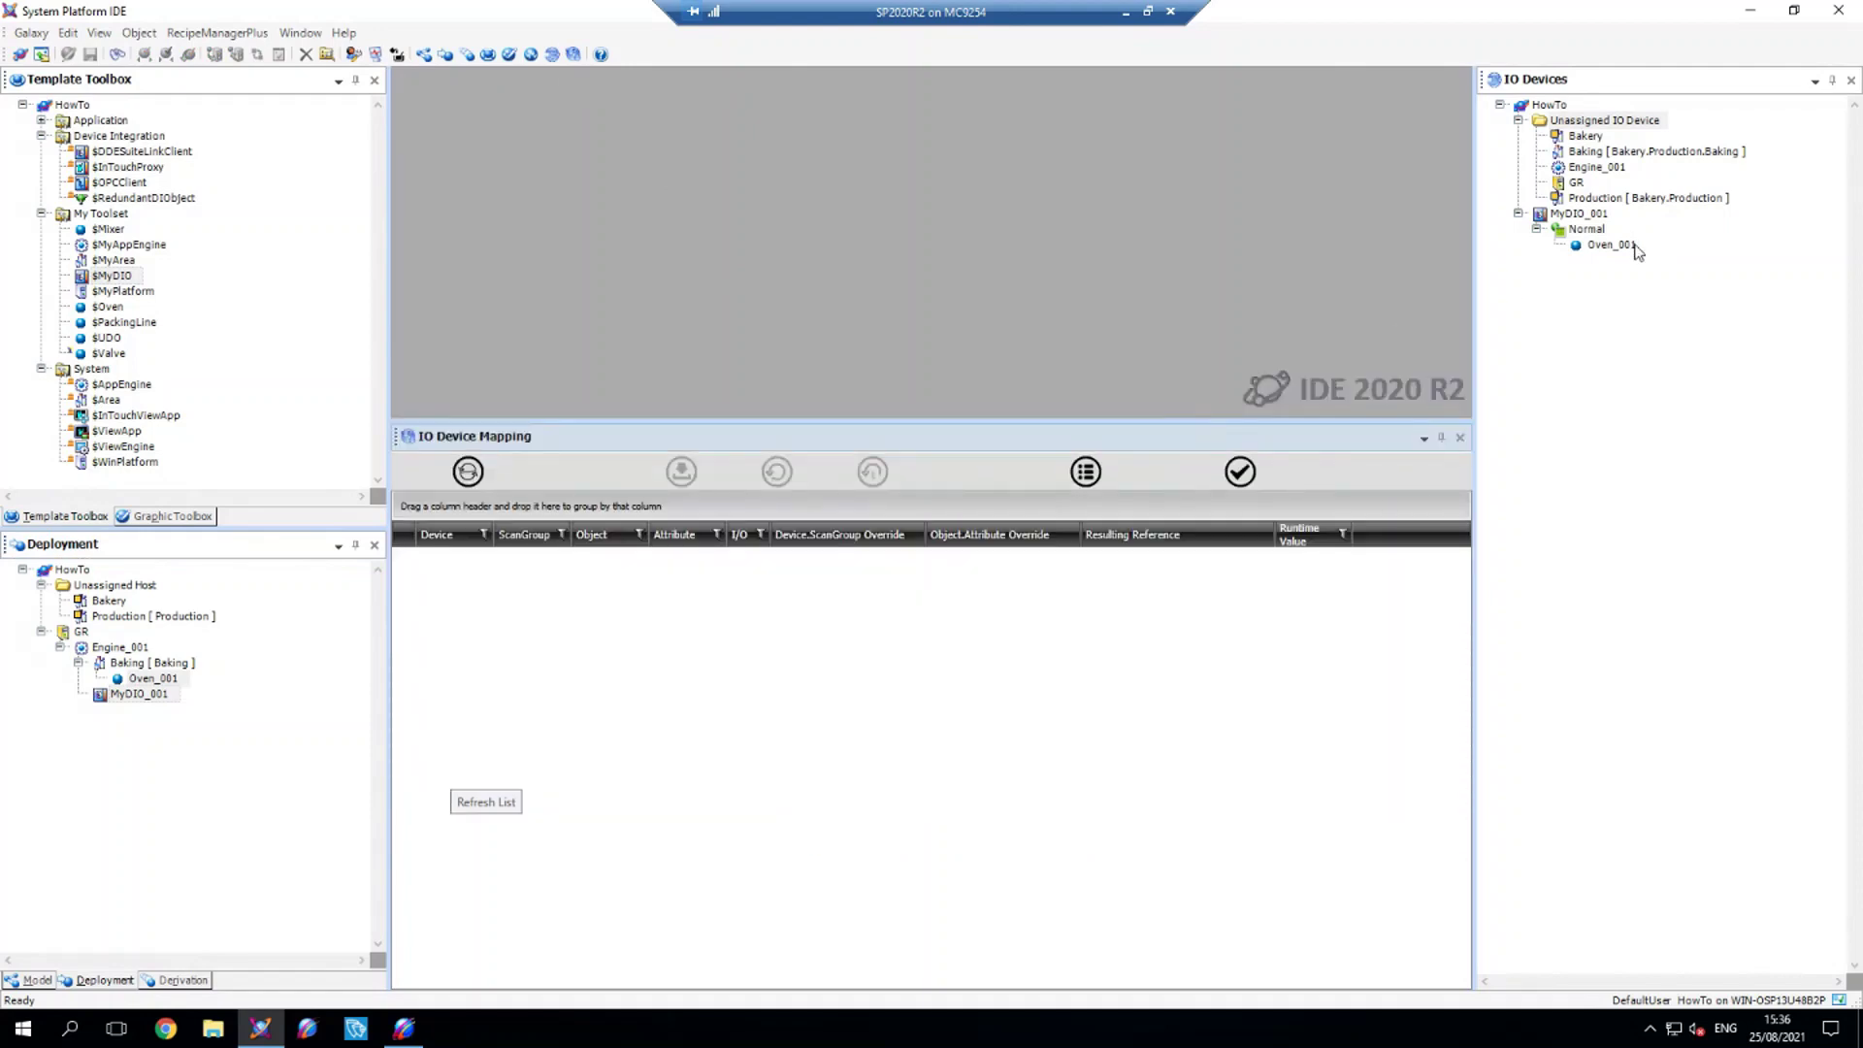
{"action": "left_click", "coordinate": [1613, 245]}
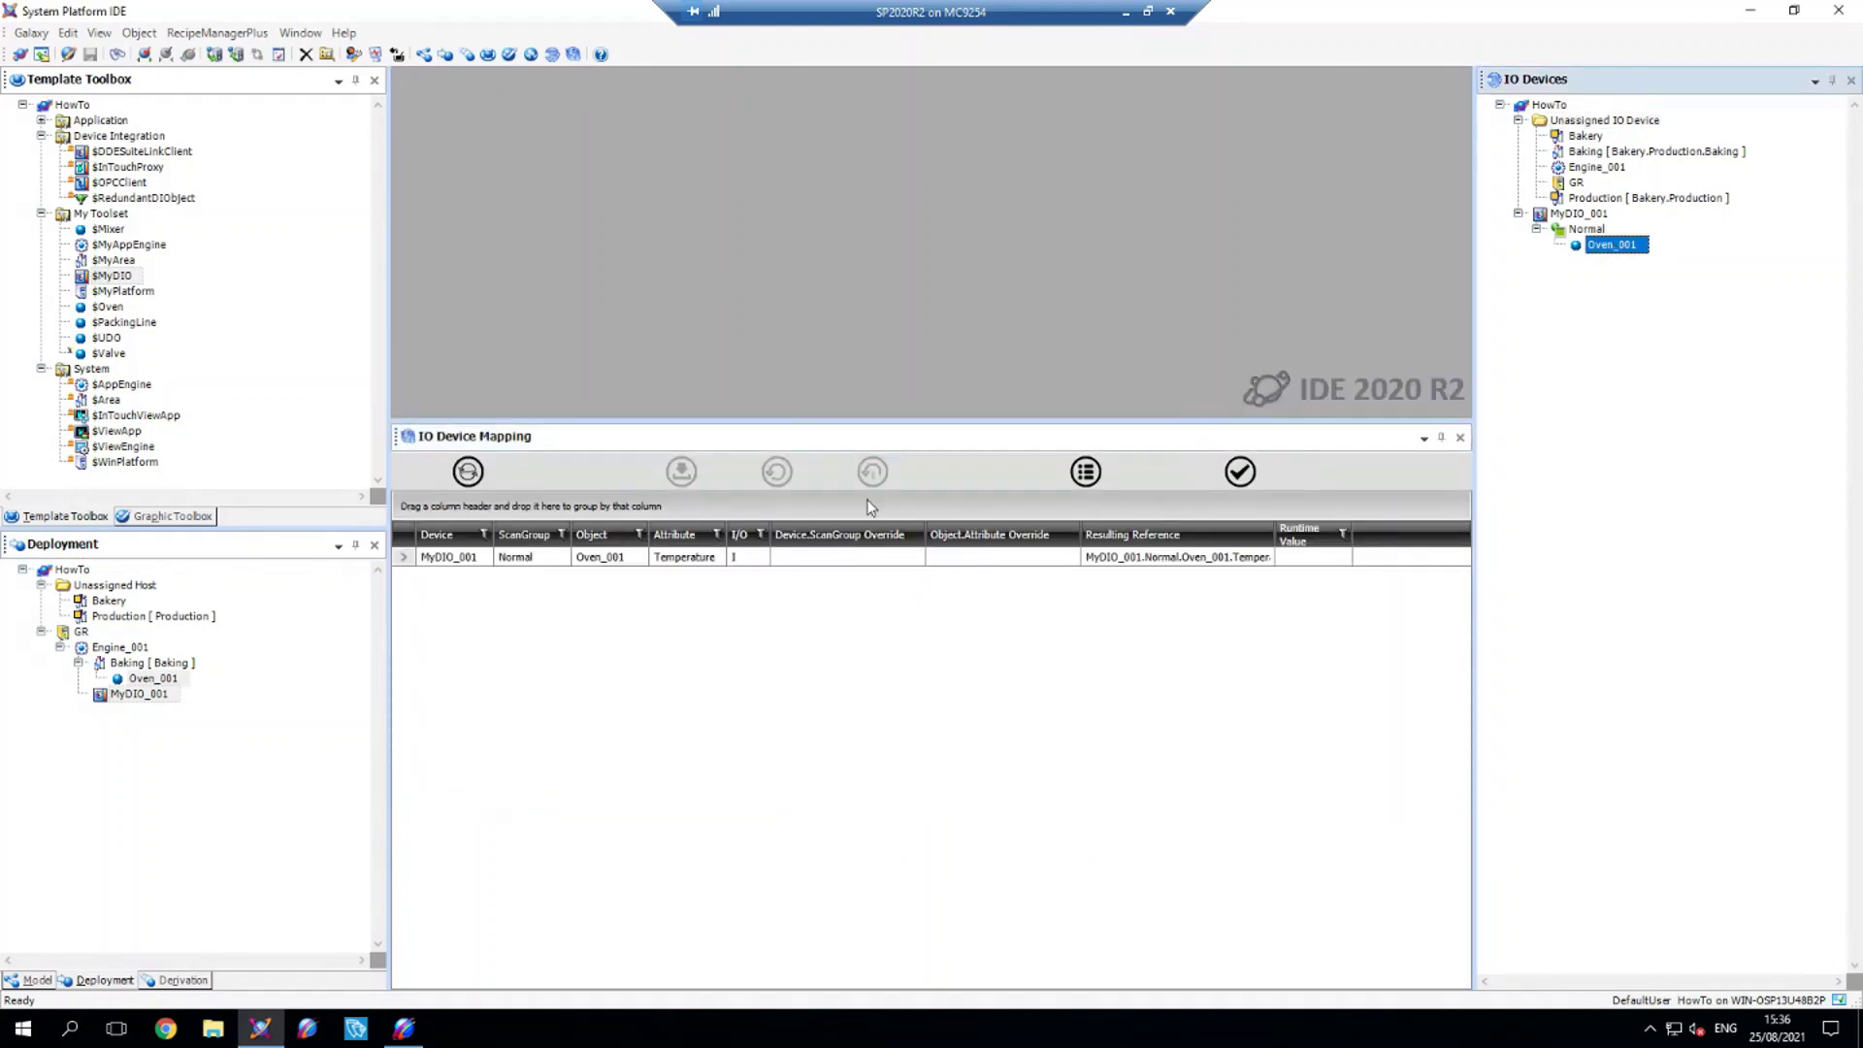
{"action": "left_click", "coordinate": [1240, 472]}
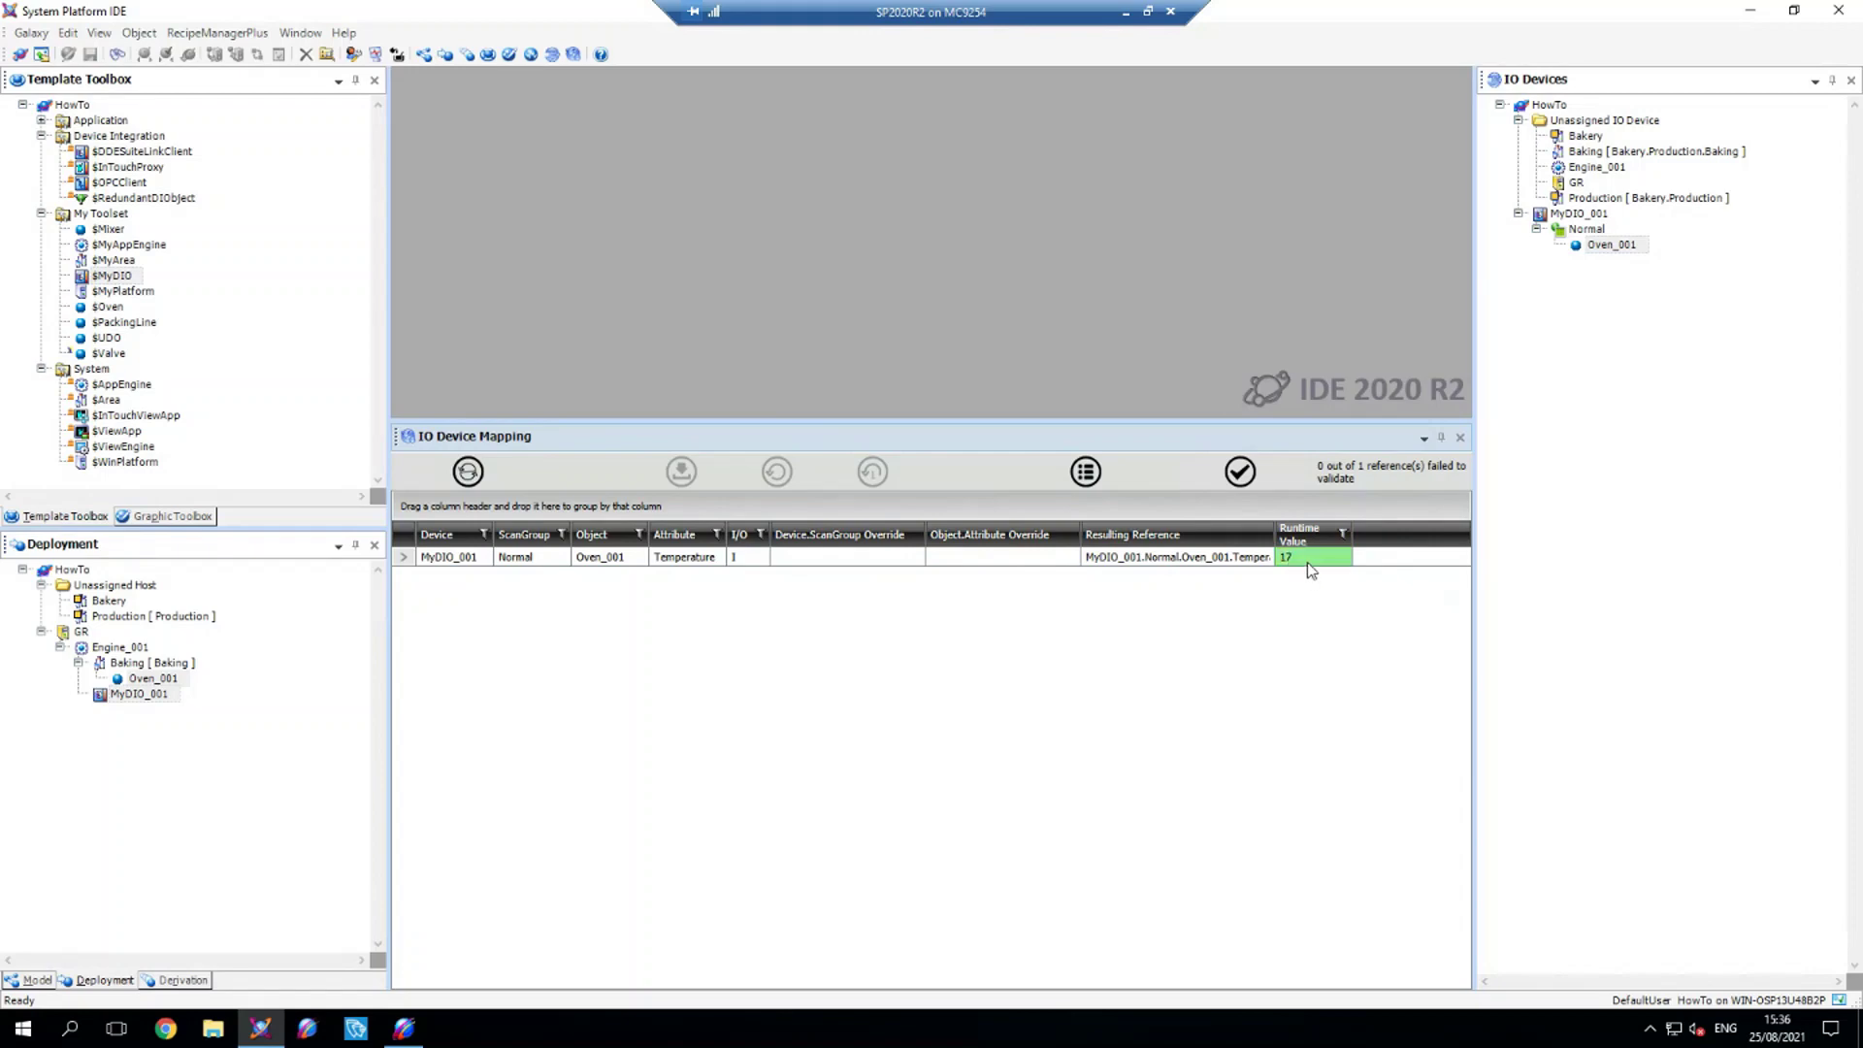
{"action": "left_click", "coordinate": [1241, 474]}
{"action": "left_click", "coordinate": [1242, 486]}
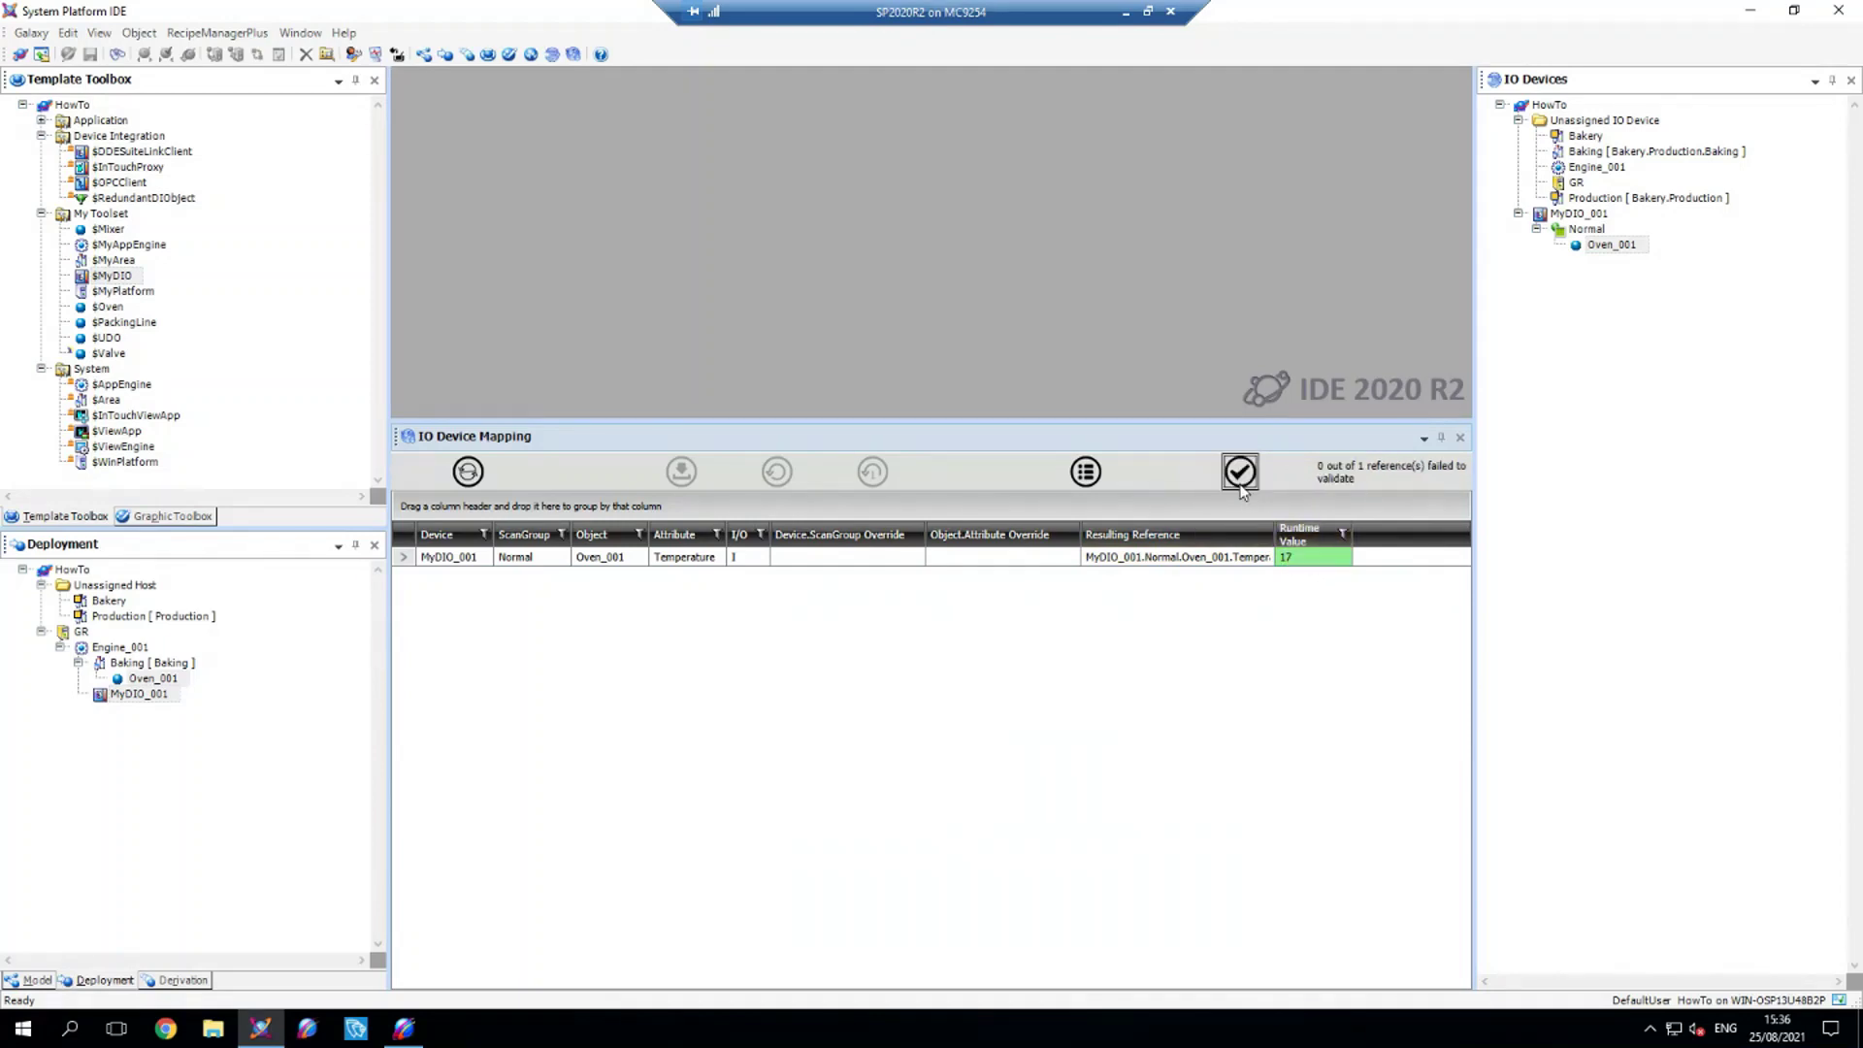